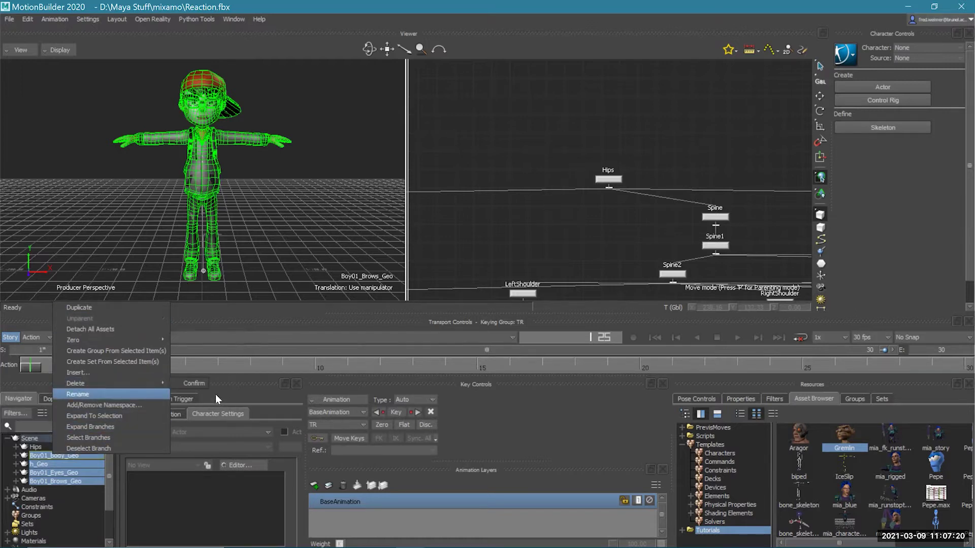
- Delete the selected boy meshes and characterize the remaining skeleton as a Biped by applying the Character asset to Hips
{"action": "left_click", "coordinate": [188, 384]}
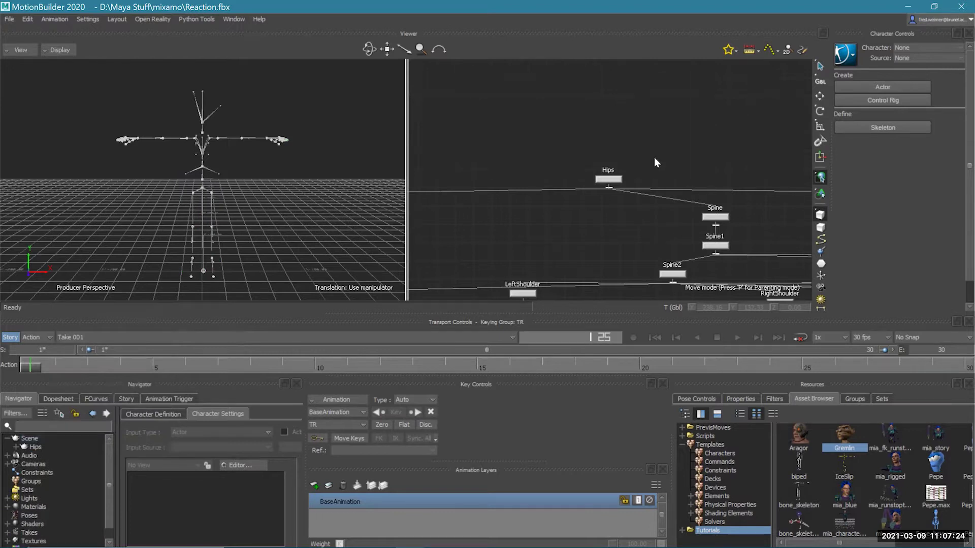
{"action": "left_click", "coordinate": [609, 180]}
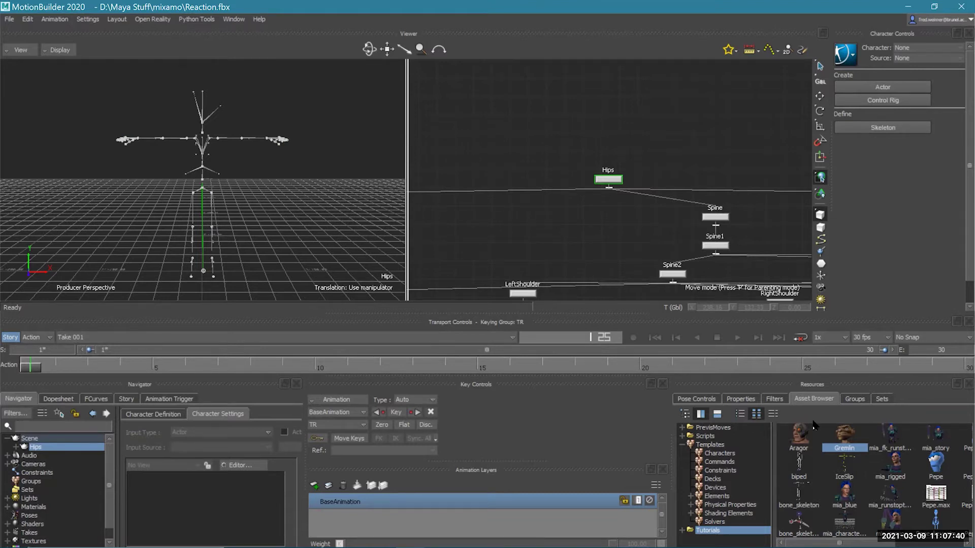
{"action": "left_click", "coordinate": [706, 453]}
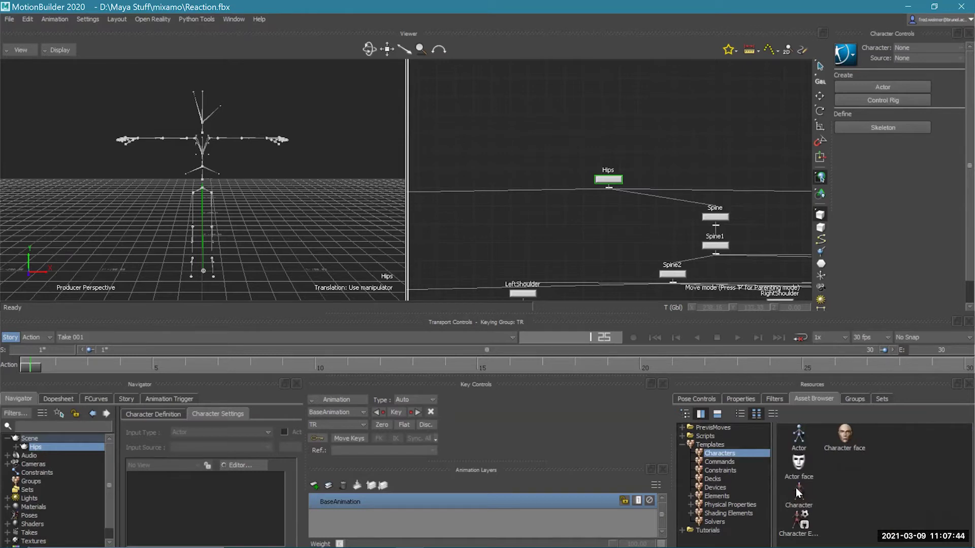
{"action": "left_click_drag", "start_coordinate": [800, 494], "coordinate": [610, 182]}
{"action": "left_click", "coordinate": [632, 183]}
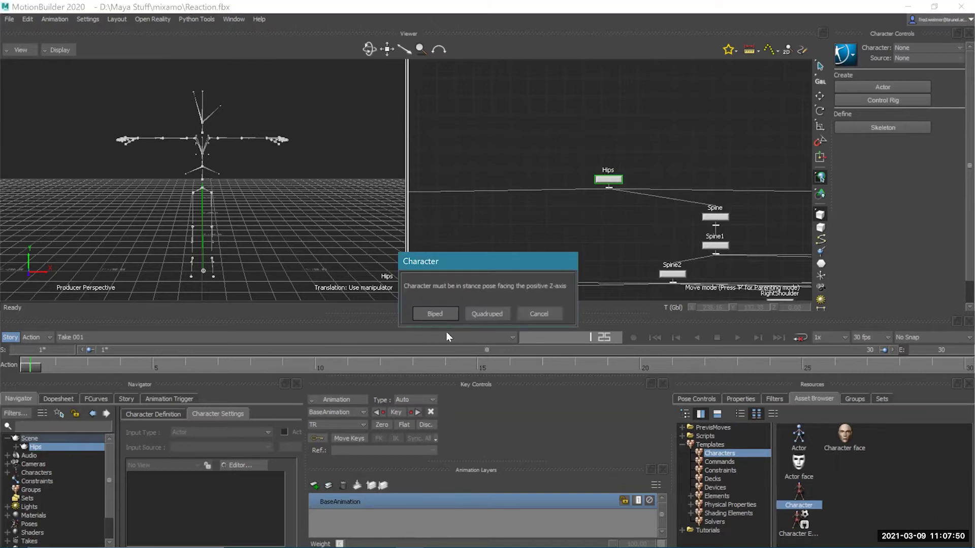
{"action": "left_click", "coordinate": [430, 313]}
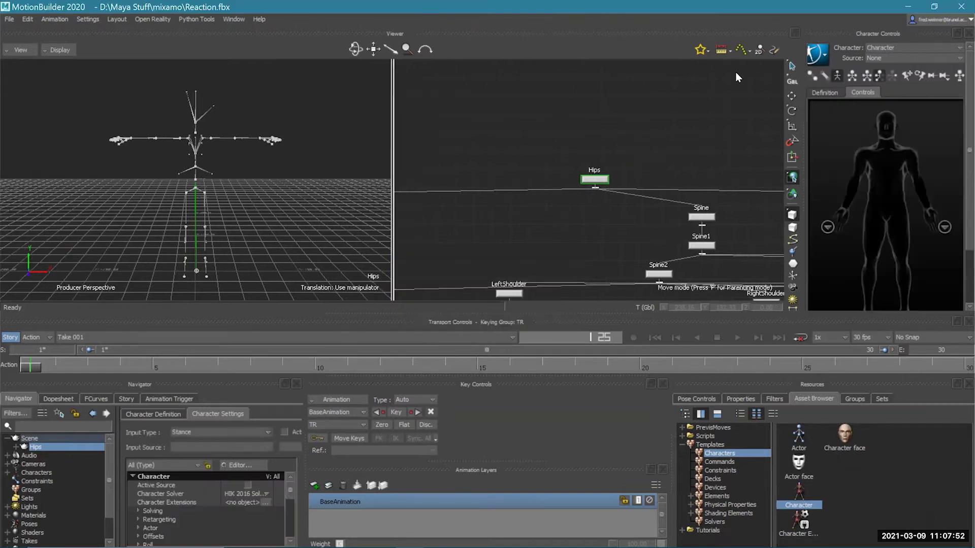
{"action": "left_click", "coordinate": [830, 92]}
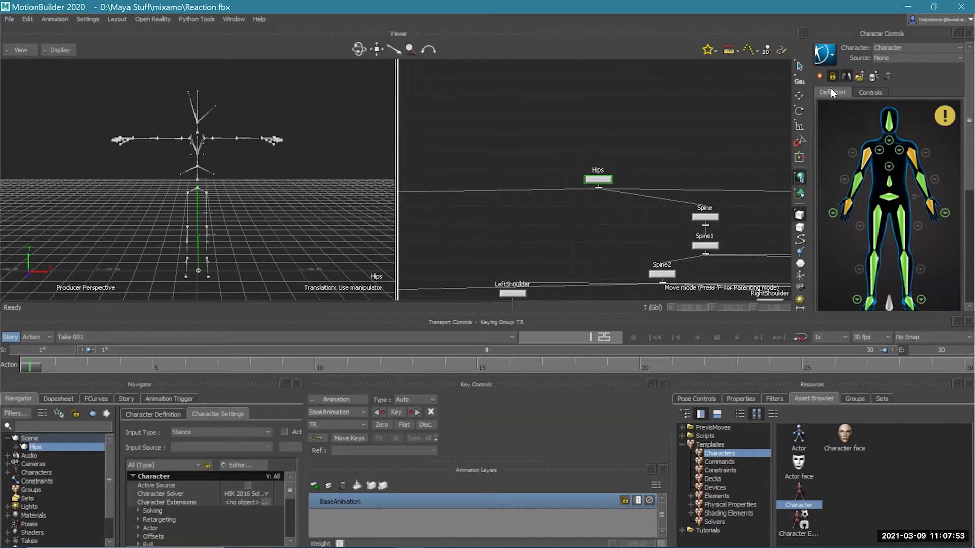
- Switch to the mixamo.com take and scrub the timeline to preview its animation
{"action": "left_click", "coordinate": [825, 54]}
{"action": "left_click", "coordinate": [825, 54]}
{"action": "left_click", "coordinate": [103, 337]}
{"action": "left_click", "coordinate": [93, 355]}
{"action": "left_click_drag", "start_coordinate": [53, 372], "coordinate": [513, 368]}
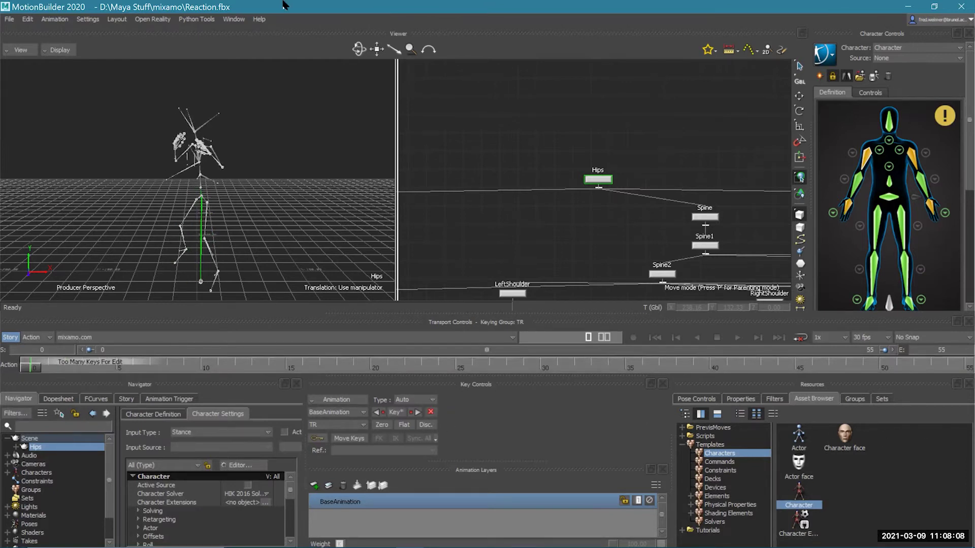
- Bake the mixamo.com take's animation onto the Character's skeleton with Bake (Plot)
{"action": "left_click", "coordinate": [825, 54]}
{"action": "mouse_move", "coordinate": [840, 105]}
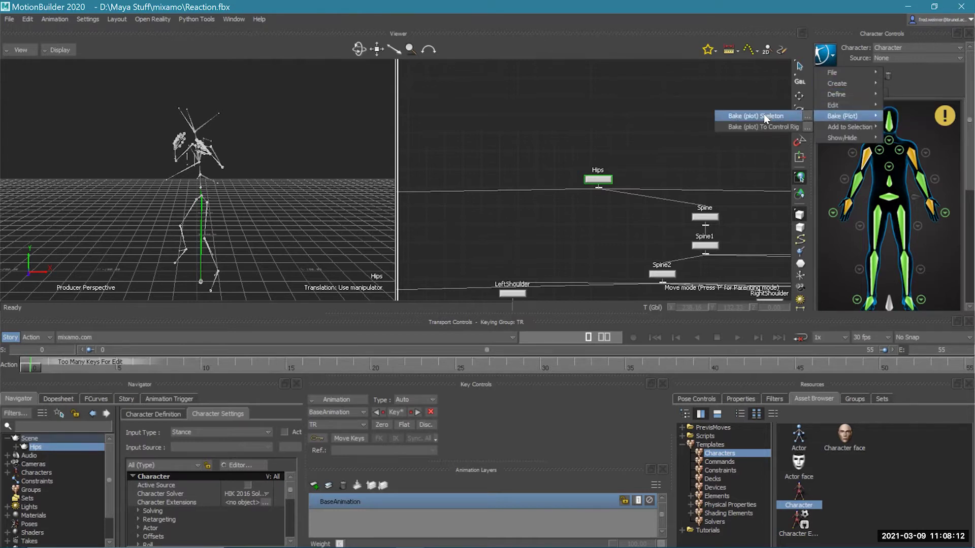
{"action": "left_click", "coordinate": [789, 116]}
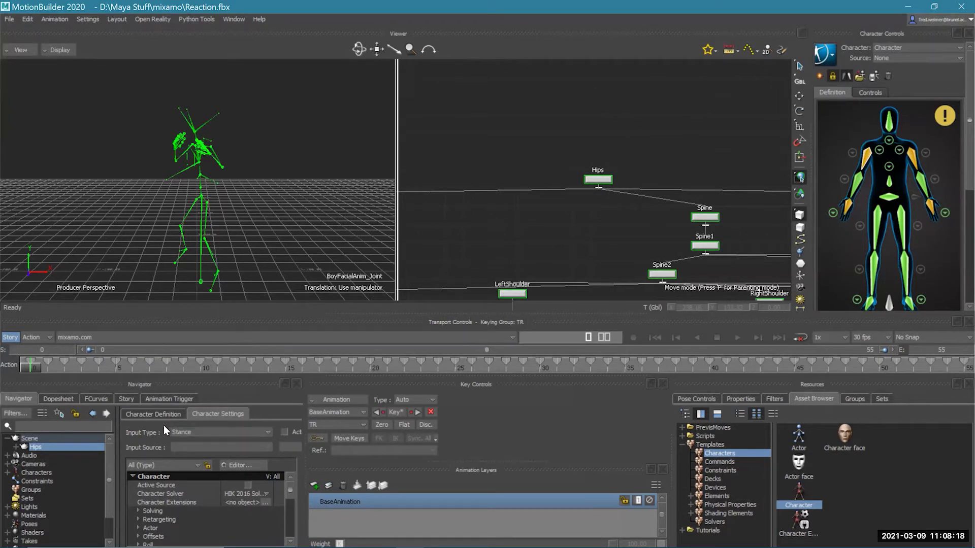
{"action": "left_click", "coordinate": [832, 51]}
{"action": "mouse_move", "coordinate": [876, 120]}
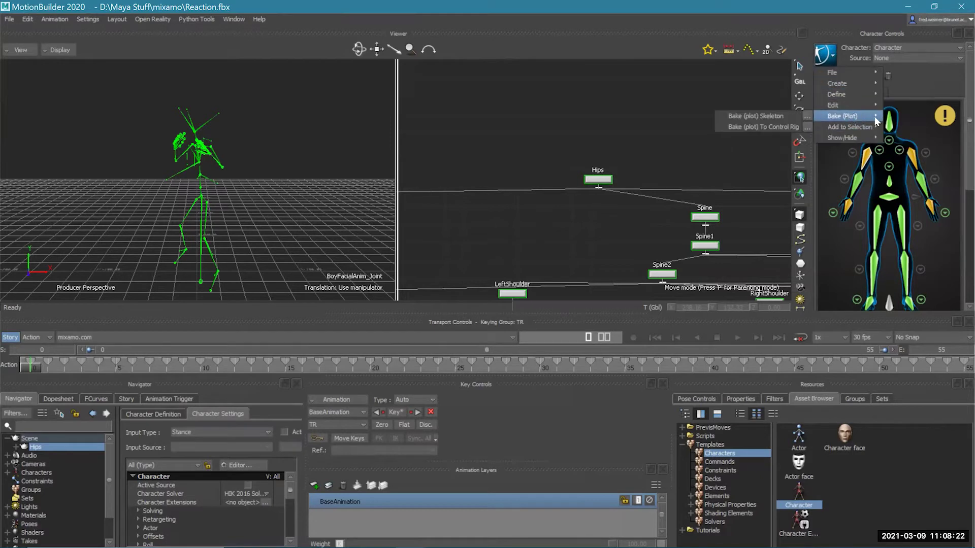
{"action": "left_click", "coordinate": [808, 116]}
{"action": "left_click", "coordinate": [493, 408]}
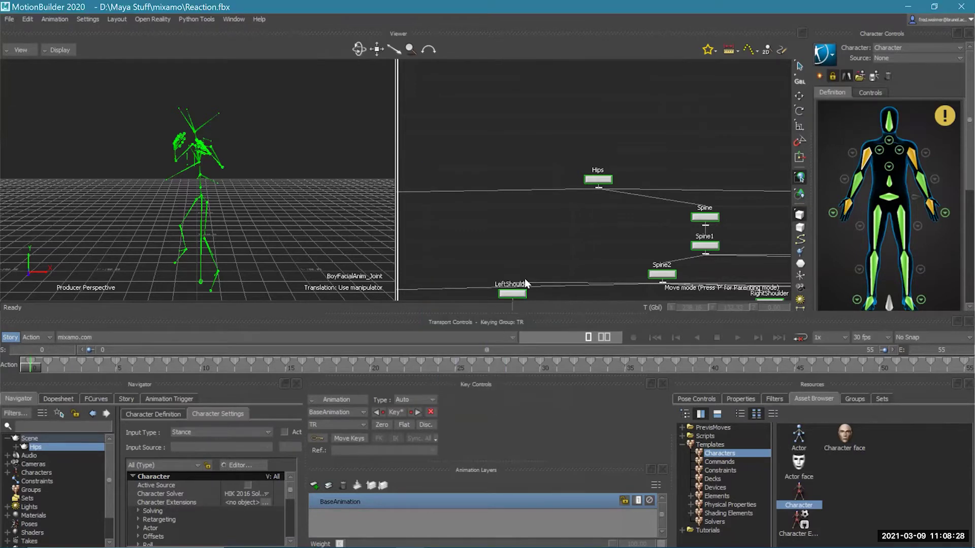
- Deselect the skeleton and scrub the timeline to check the baked motion
{"action": "left_click", "coordinate": [370, 246]}
{"action": "left_click_drag", "start_coordinate": [22, 363], "coordinate": [608, 383]}
{"action": "left_click_drag", "start_coordinate": [711, 413], "coordinate": [24, 356]}
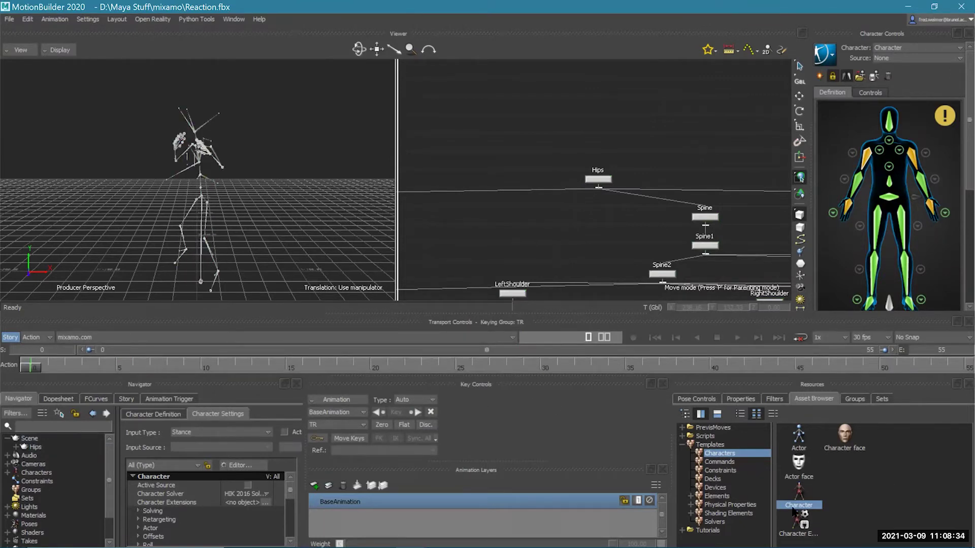
- Merge the Gremlin from the Tutorials assets into the scene using FBX Merge with No Animation
{"action": "left_click", "coordinate": [702, 531]}
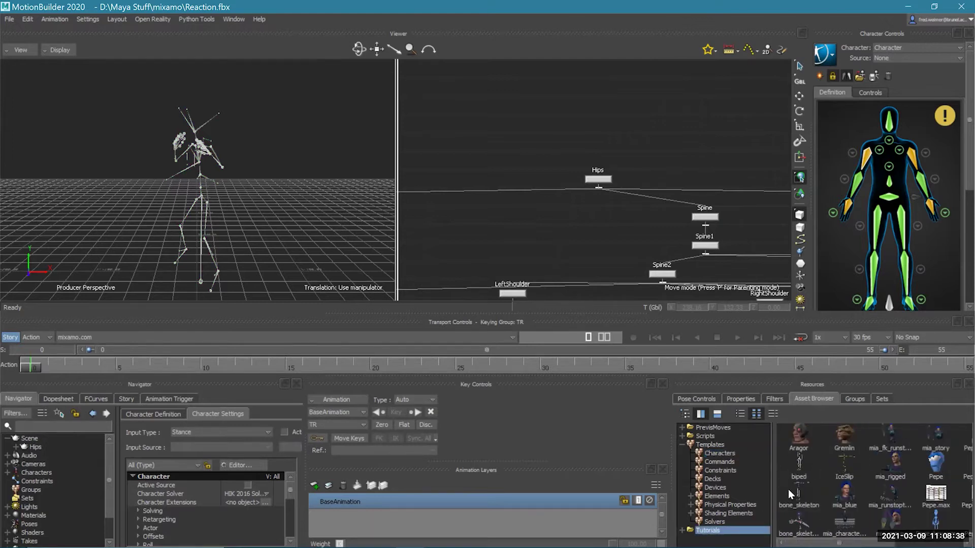
{"action": "left_click", "coordinate": [845, 437]}
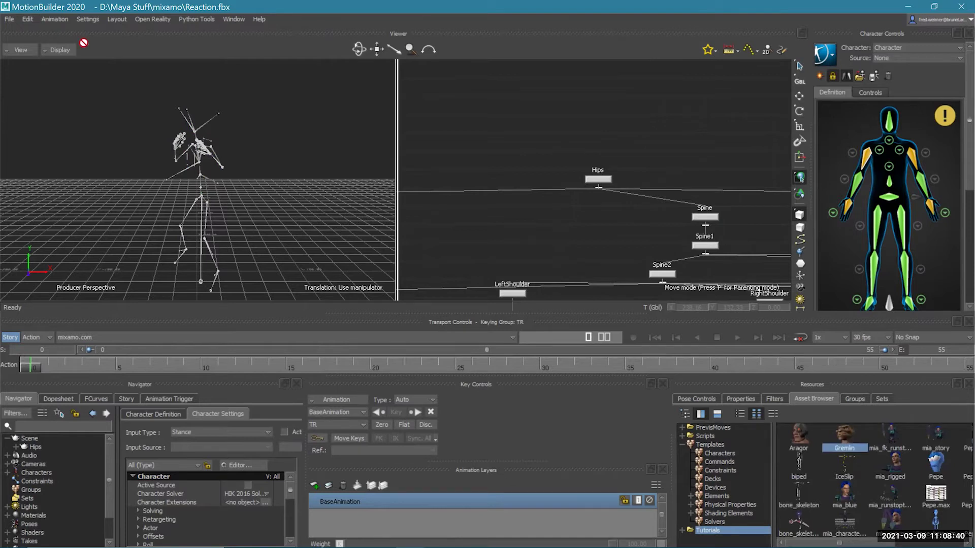
{"action": "left_click_drag", "start_coordinate": [290, 191], "coordinate": [288, 188]}
{"action": "mouse_move", "coordinate": [308, 184]}
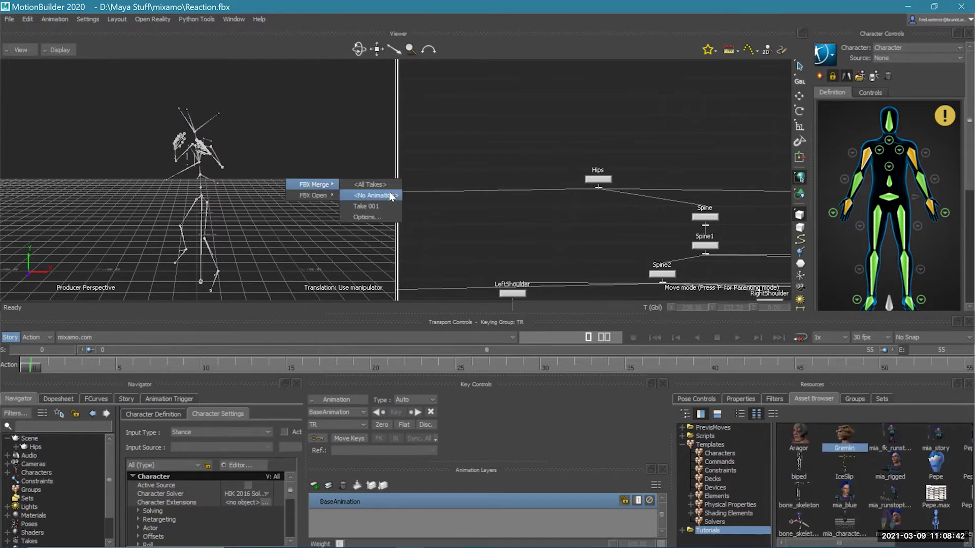
{"action": "left_click", "coordinate": [375, 196]}
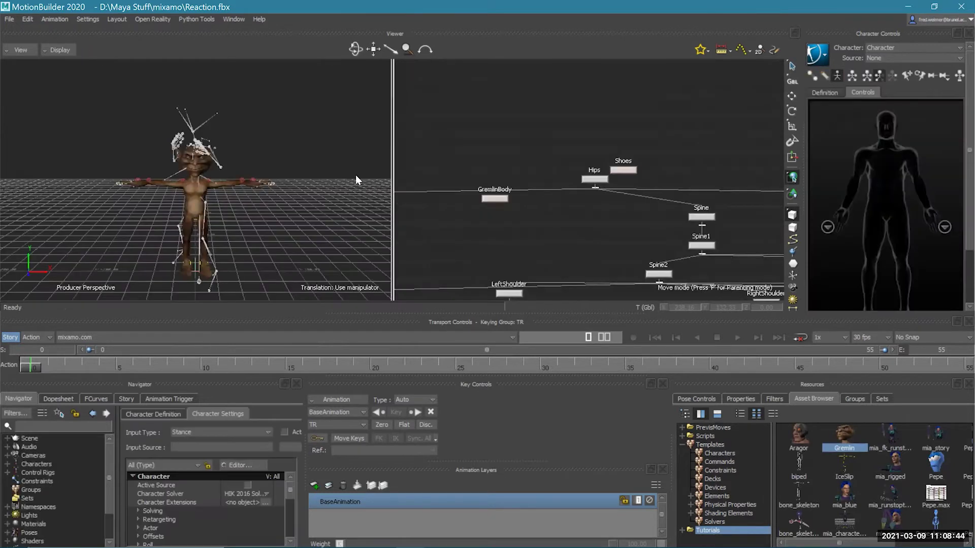
- Make Gremlin the current character and set its source to Character
{"action": "left_click", "coordinate": [888, 57]}
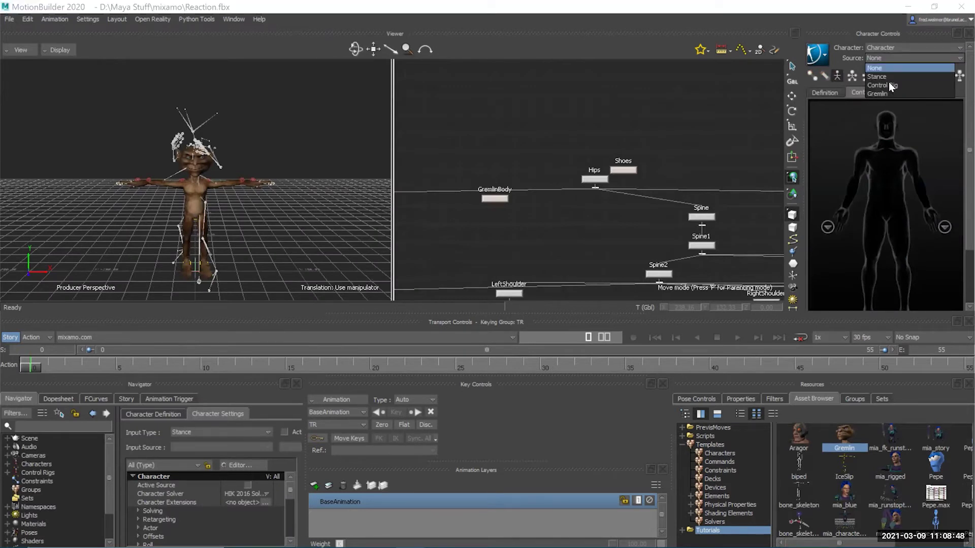
{"action": "left_click", "coordinate": [593, 124]}
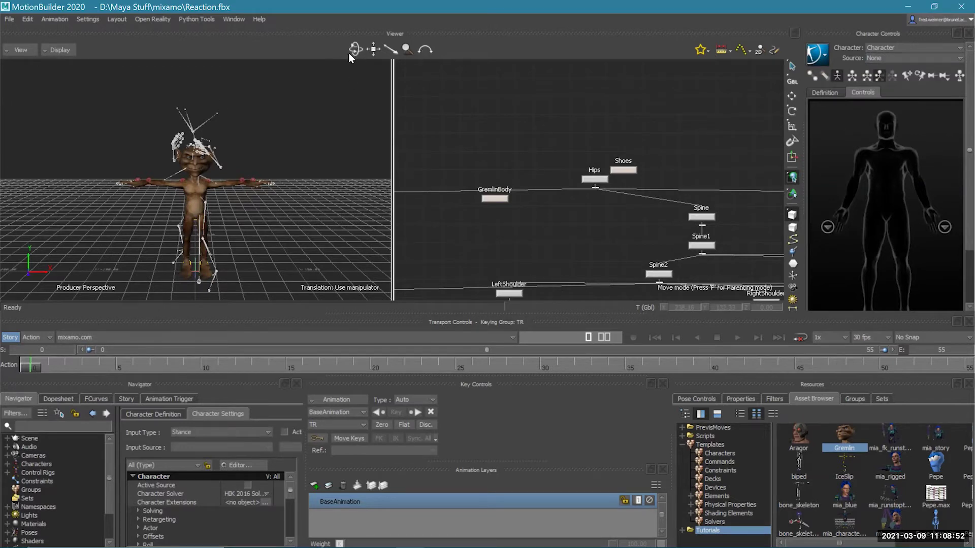
{"action": "left_click_drag", "start_coordinate": [354, 51], "coordinate": [2, 534]}
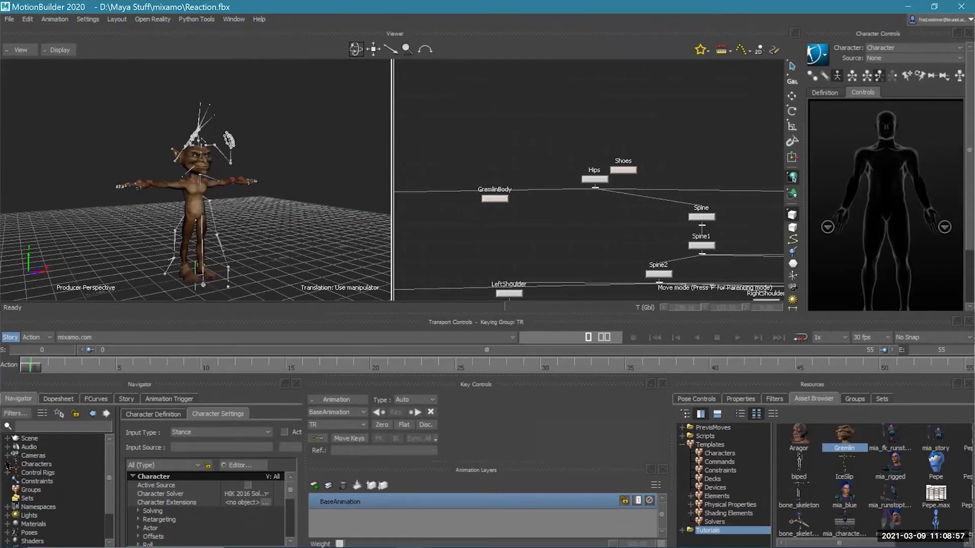
{"action": "left_click", "coordinate": [7, 464]}
{"action": "left_click", "coordinate": [46, 472]}
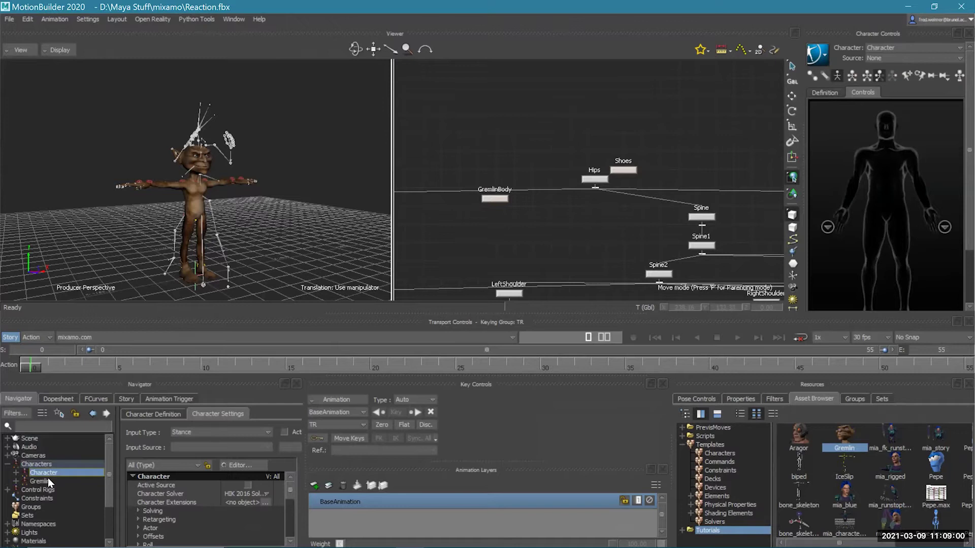
{"action": "left_click", "coordinate": [48, 479]}
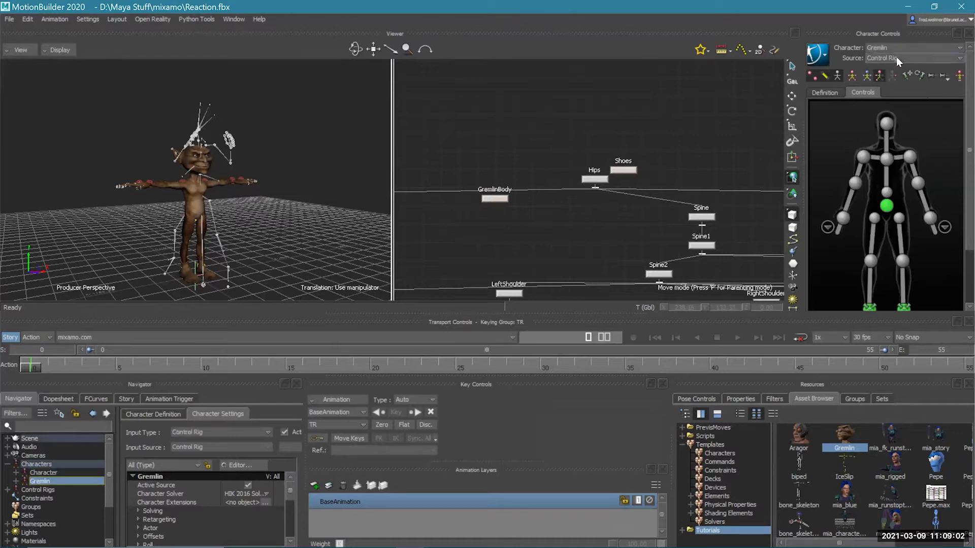
{"action": "left_click", "coordinate": [897, 57]}
{"action": "left_click", "coordinate": [897, 93]}
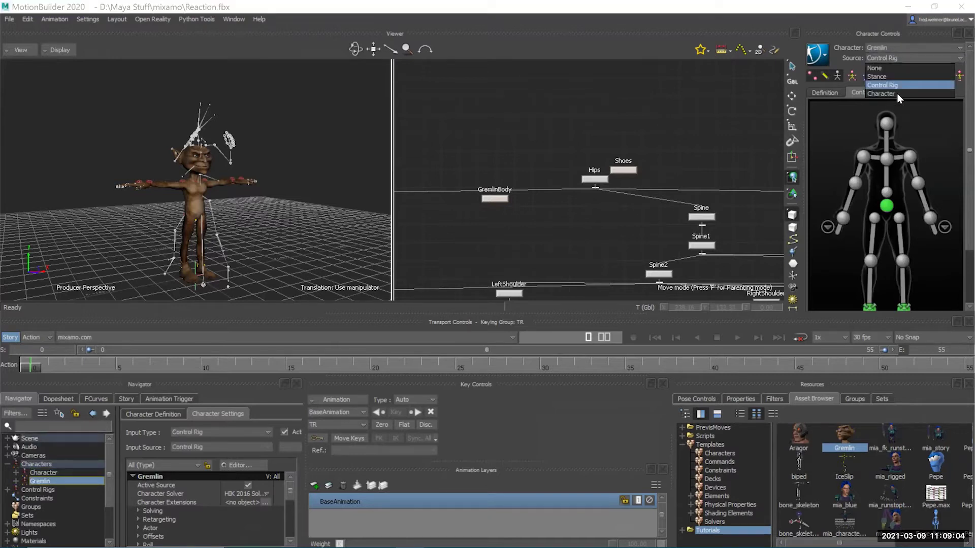
- Scrub the timeline to check how the Gremlin follows the Mixamo skeleton's motion
{"action": "left_click_drag", "start_coordinate": [26, 364], "coordinate": [349, 365]}
{"action": "left_click_drag", "start_coordinate": [435, 334], "coordinate": [168, 336]}
{"action": "left_click_drag", "start_coordinate": [94, 329], "coordinate": [30, 363]}
{"action": "left_click_drag", "start_coordinate": [133, 358], "coordinate": [41, 351]}
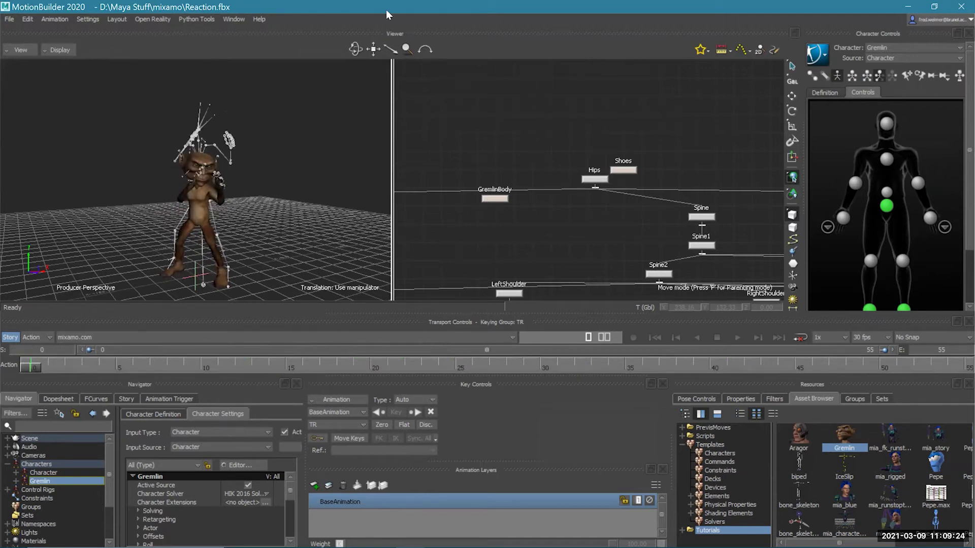
- Select the whole Hips hierarchy of the source skeleton, hide it, and switch the viewer to X-Ray display
{"action": "left_click_drag", "start_coordinate": [357, 50], "coordinate": [599, 181]}
{"action": "left_click", "coordinate": [595, 179]}
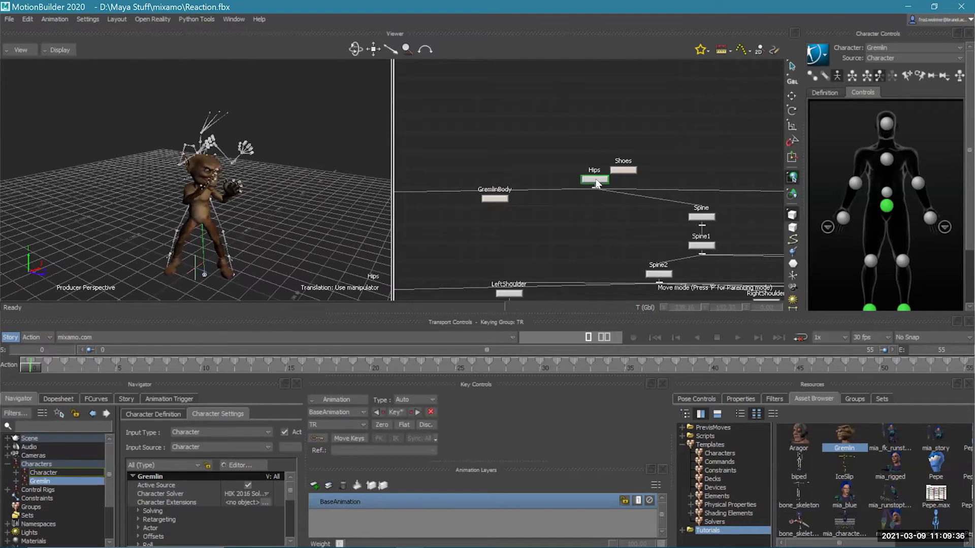
{"action": "left_click", "coordinate": [597, 181], "text": "ctrl"}
{"action": "left_click", "coordinate": [595, 181]}
{"action": "double_click", "coordinate": [595, 180]}
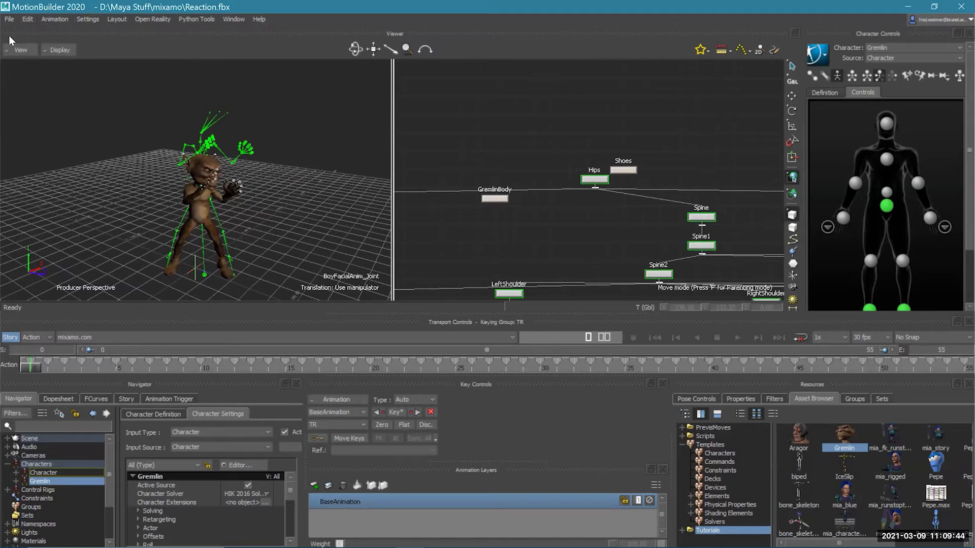
{"action": "left_click", "coordinate": [64, 53]}
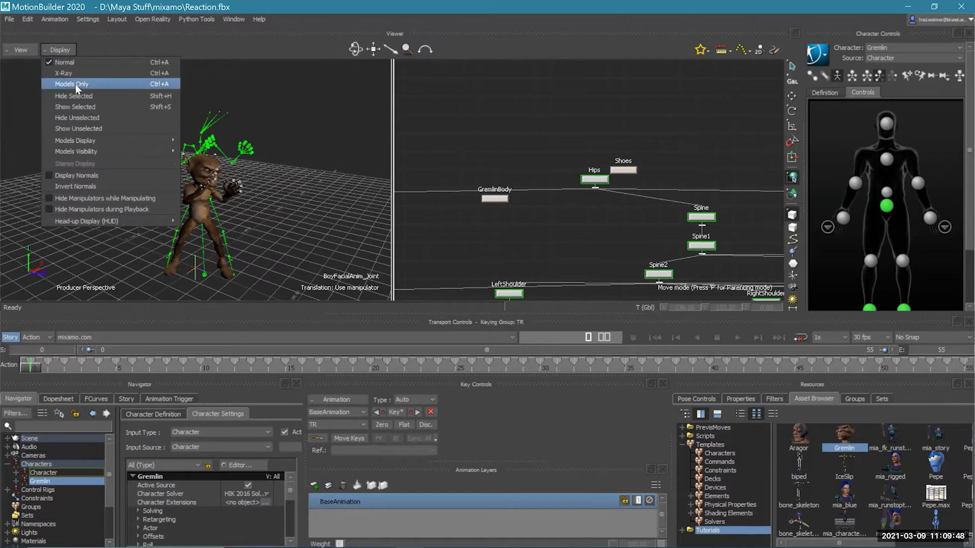
{"action": "left_click", "coordinate": [80, 96]}
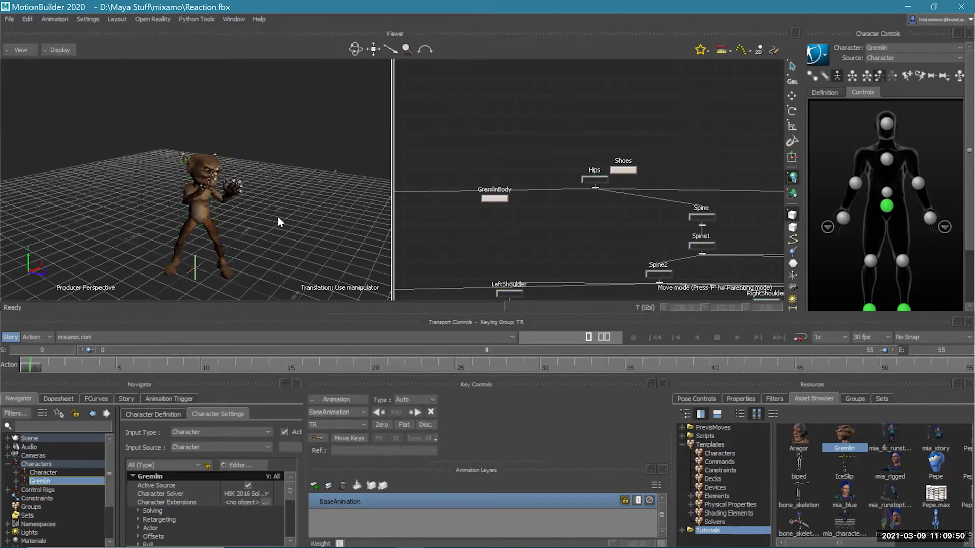
{"action": "key", "text": "ctrl+a"}
{"action": "mouse_move", "coordinate": [30, 367]}
{"action": "left_mouse_down"}
{"action": "mouse_move", "coordinate": [596, 382]}
{"action": "mouse_move", "coordinate": [32, 368]}
{"action": "left_mouse_up"}
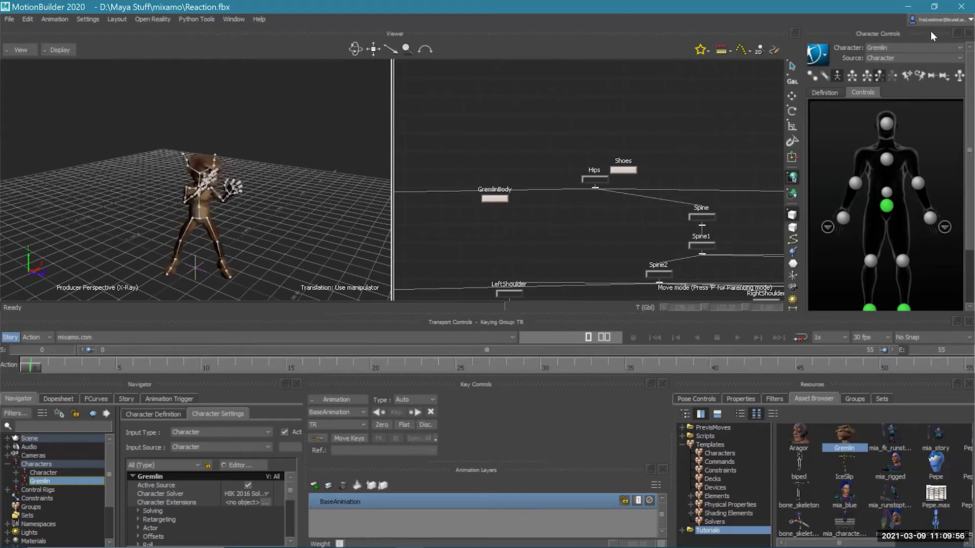
- Bake the Gremlin's retargeted animation to its control rig
{"action": "left_click", "coordinate": [817, 55]}
{"action": "mouse_move", "coordinate": [835, 116]}
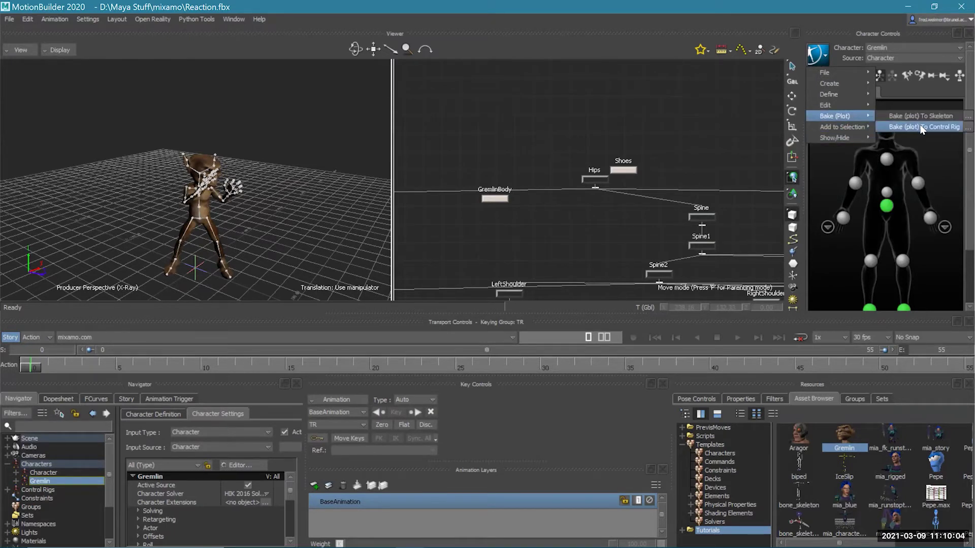
{"action": "left_click", "coordinate": [920, 127]}
{"action": "left_click_drag", "start_coordinate": [355, 49], "coordinate": [356, 50]}
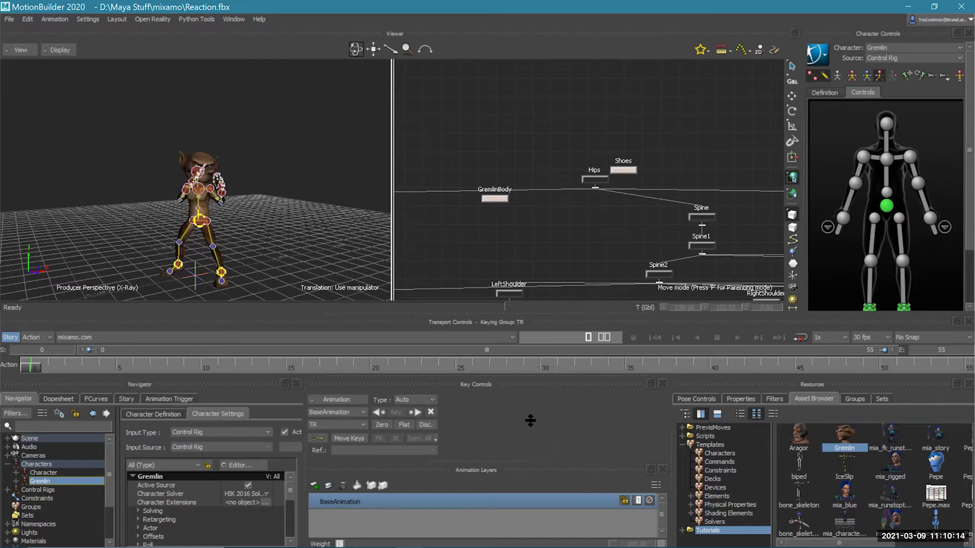
{"action": "key", "text": "space"}
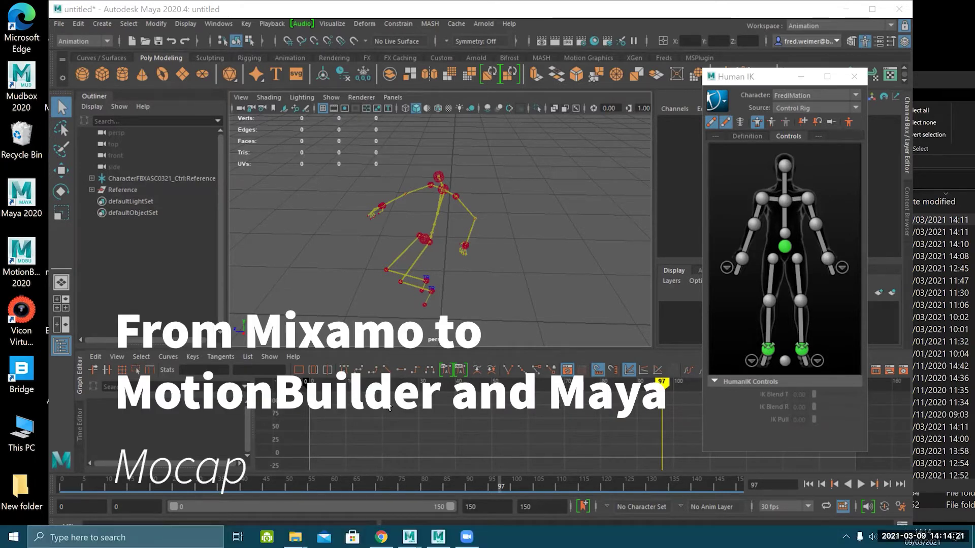
- Switch to Maya and bake the Human IK character's control rig animation to its skeleton
{"action": "left_click", "coordinate": [624, 368]}
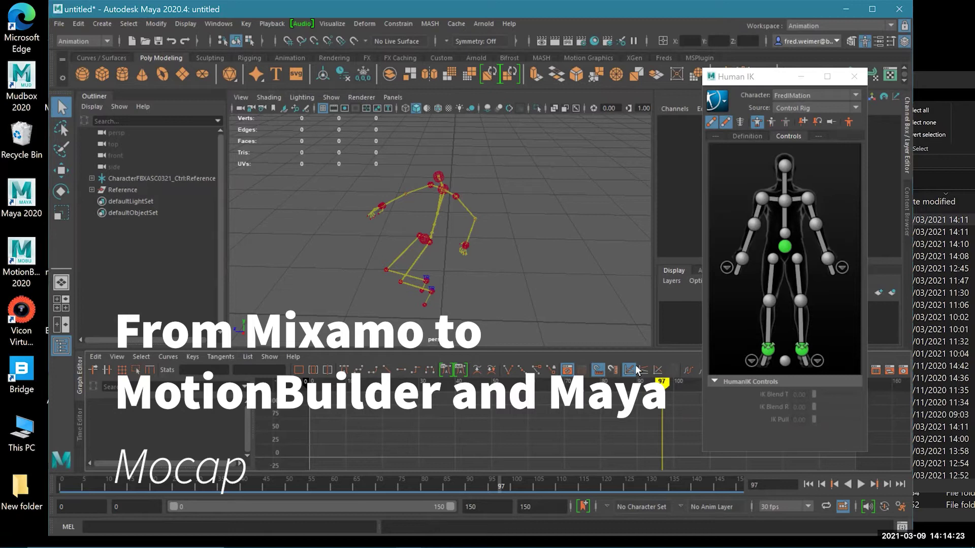
{"action": "mouse_move", "coordinate": [664, 380]}
{"action": "left_mouse_down"}
{"action": "mouse_move", "coordinate": [606, 355]}
{"action": "mouse_move", "coordinate": [329, 323]}
{"action": "mouse_move", "coordinate": [780, 349]}
{"action": "mouse_move", "coordinate": [545, 345]}
{"action": "mouse_move", "coordinate": [864, 346]}
{"action": "mouse_move", "coordinate": [298, 311]}
{"action": "mouse_move", "coordinate": [614, 333]}
{"action": "mouse_move", "coordinate": [383, 333]}
{"action": "left_mouse_up"}
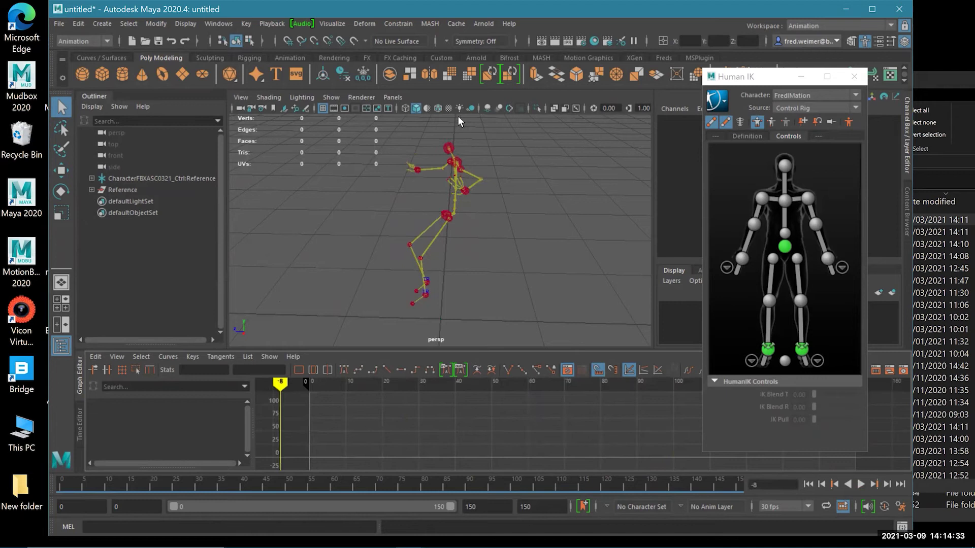
{"action": "left_click", "coordinate": [717, 100]}
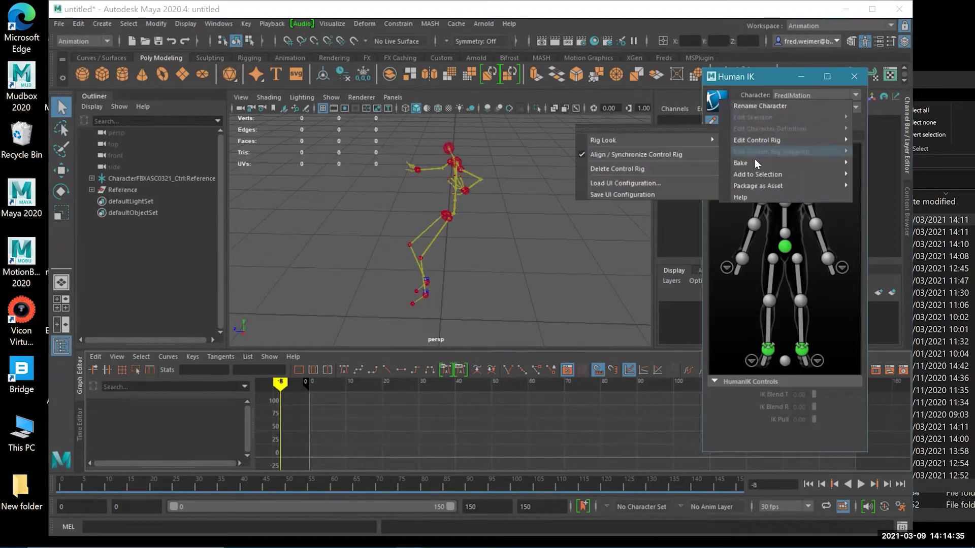
{"action": "mouse_move", "coordinate": [830, 162]}
{"action": "left_click", "coordinate": [881, 163]}
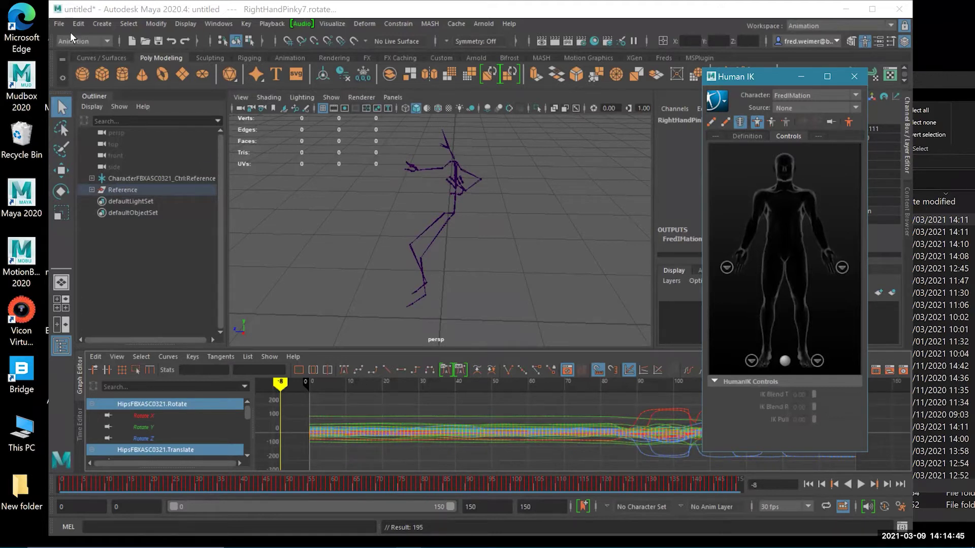
{"action": "left_click", "coordinate": [62, 22]}
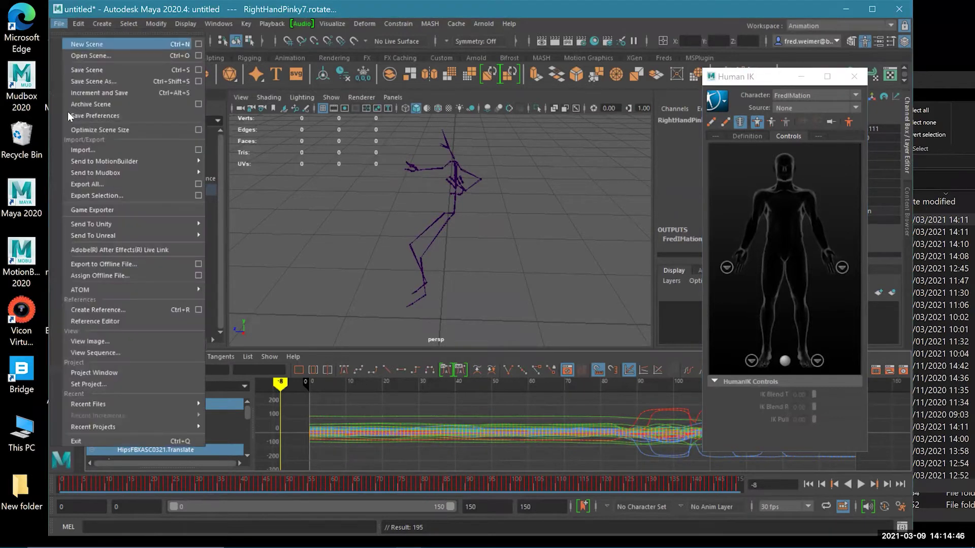
{"action": "left_click", "coordinate": [80, 148]}
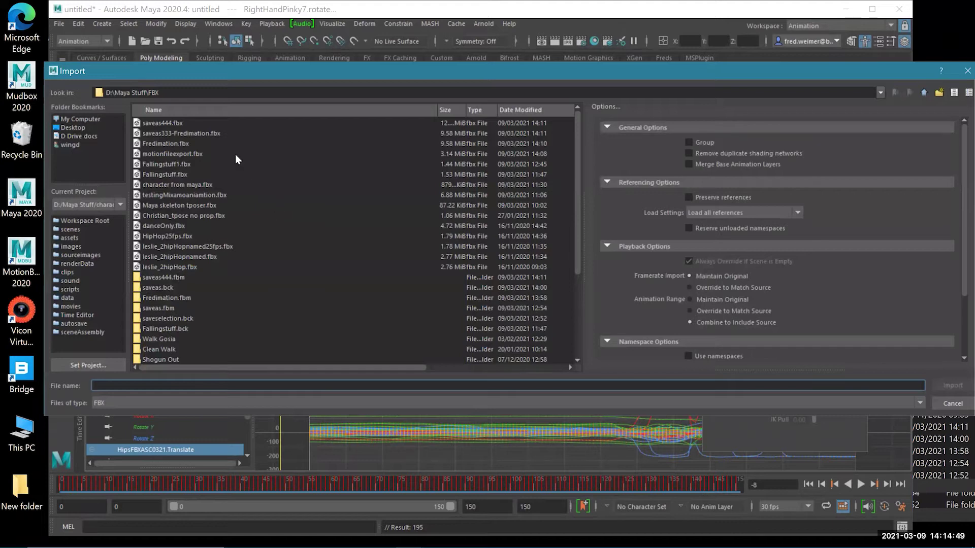
{"action": "left_click", "coordinate": [70, 230]}
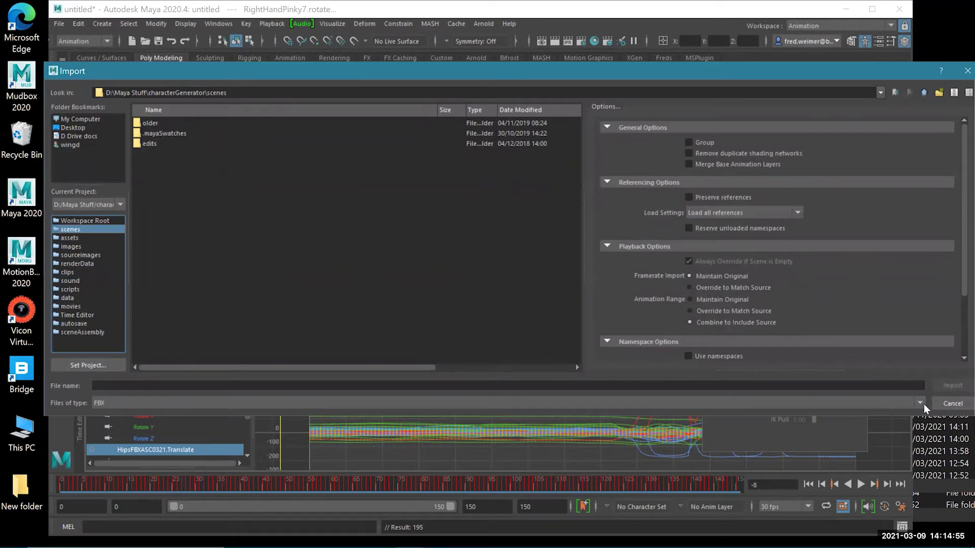
{"action": "left_click", "coordinate": [958, 403]}
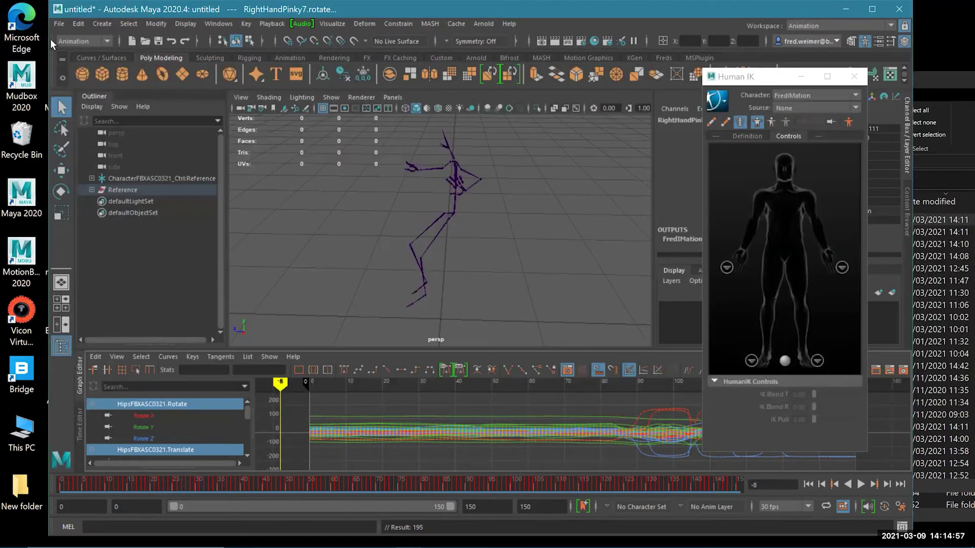
- Import MaleCharforMocapA222.mb from the project's scenes folder, using the Maya Scenes file type and accepting the student version notice
{"action": "left_click", "coordinate": [60, 23]}
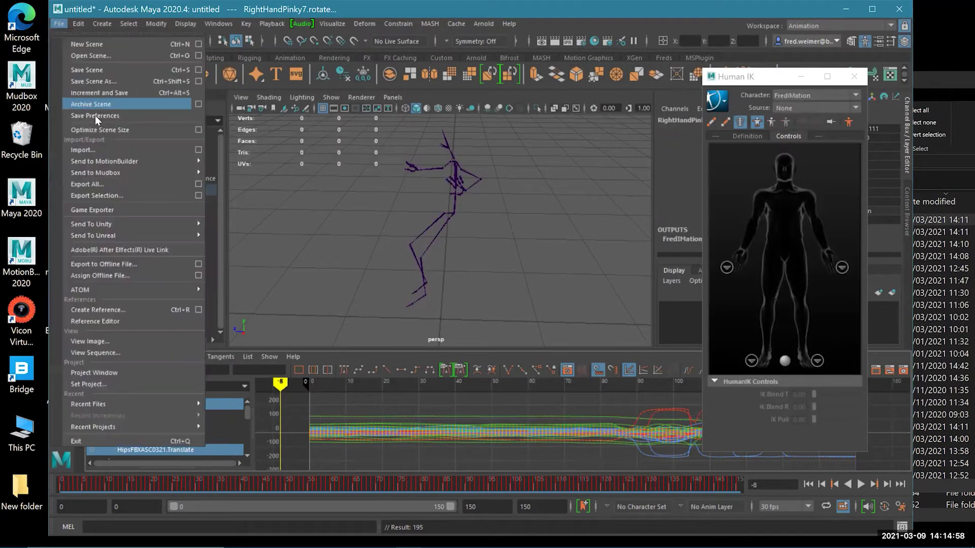
{"action": "left_click", "coordinate": [95, 147]}
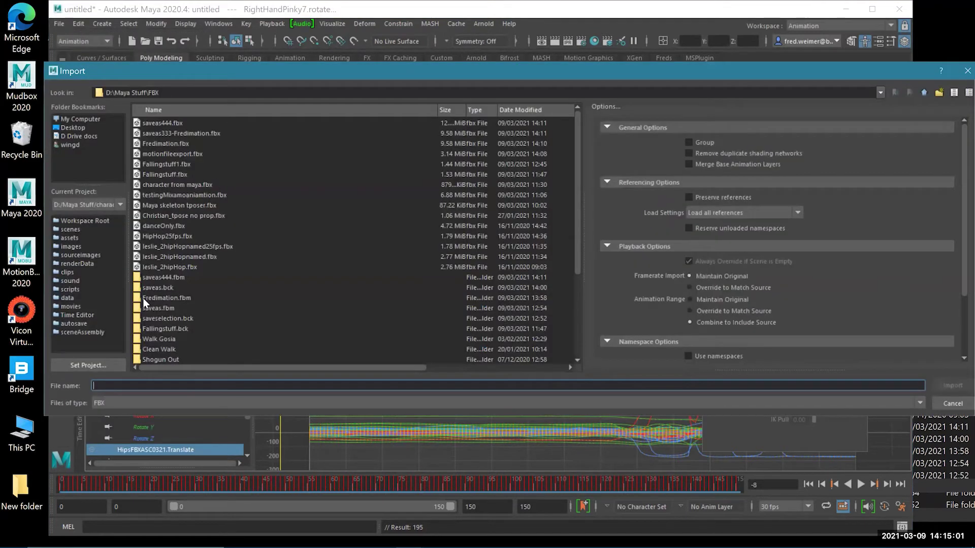
{"action": "left_click", "coordinate": [198, 184]}
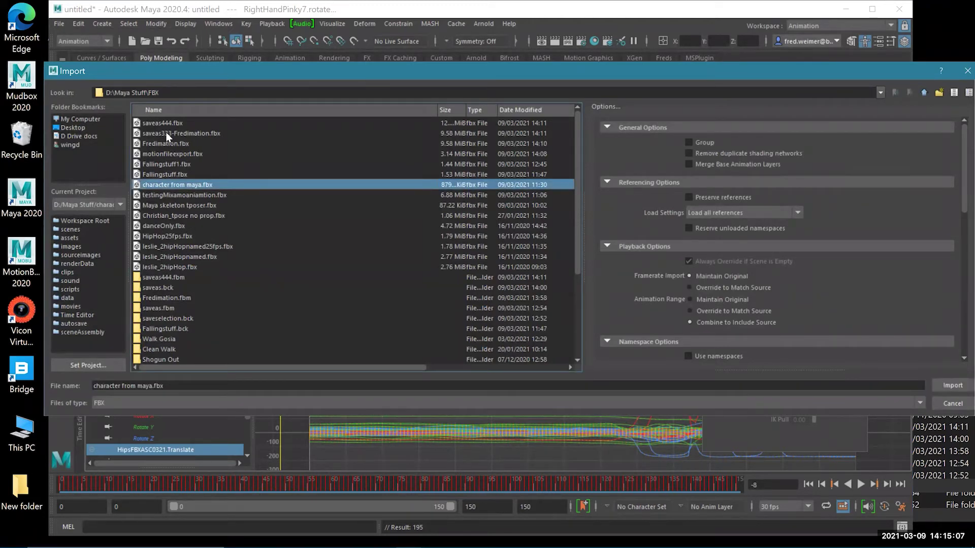
{"action": "left_click", "coordinate": [70, 229]}
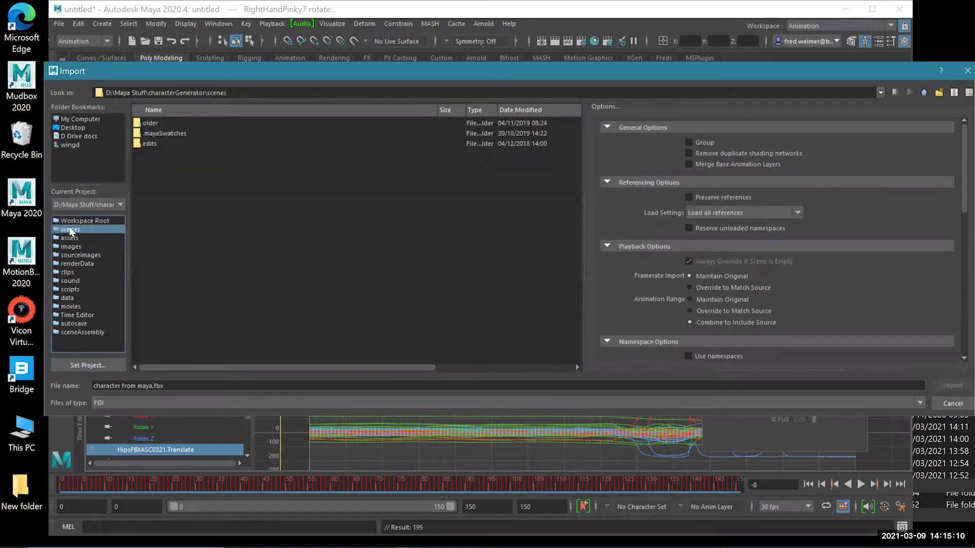
{"action": "left_click", "coordinate": [154, 401]}
{"action": "scroll", "coordinate": [123, 444], "scroll_direction": "up", "scroll_amount": 7}
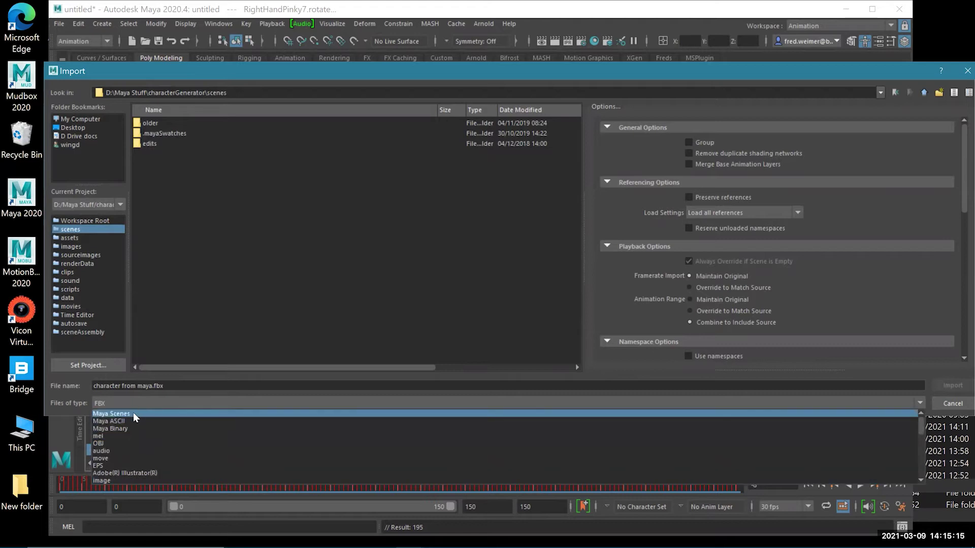
{"action": "left_click", "coordinate": [132, 414]}
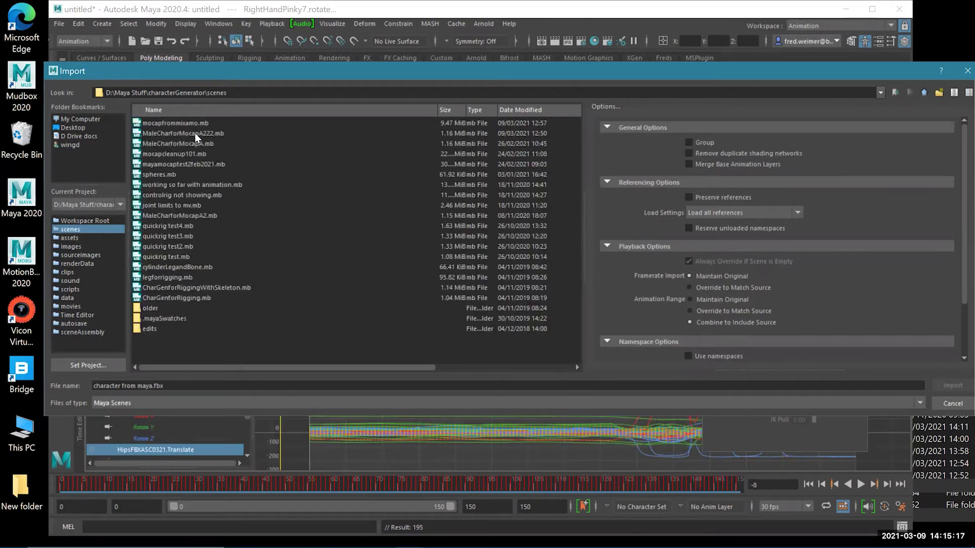
{"action": "double_click", "coordinate": [195, 134]}
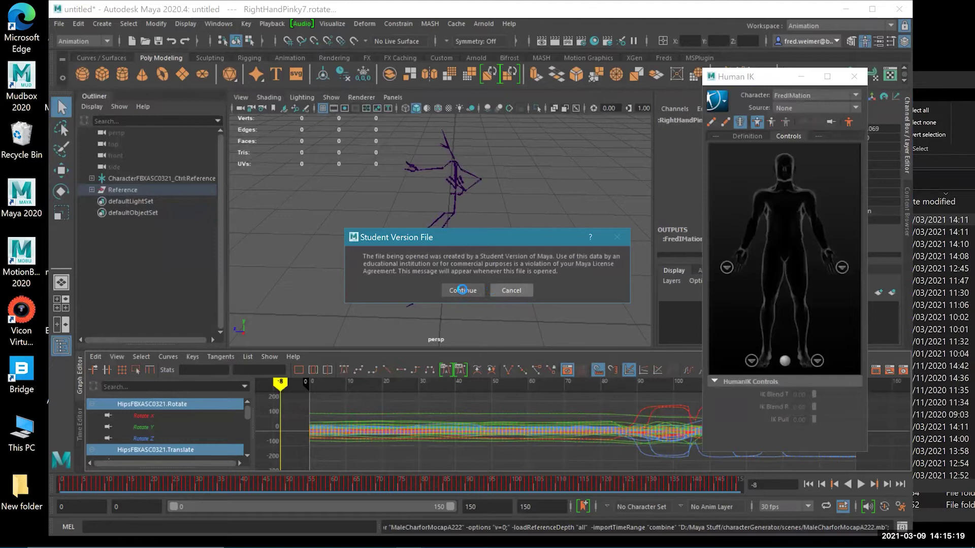
{"action": "left_click", "coordinate": [462, 290]}
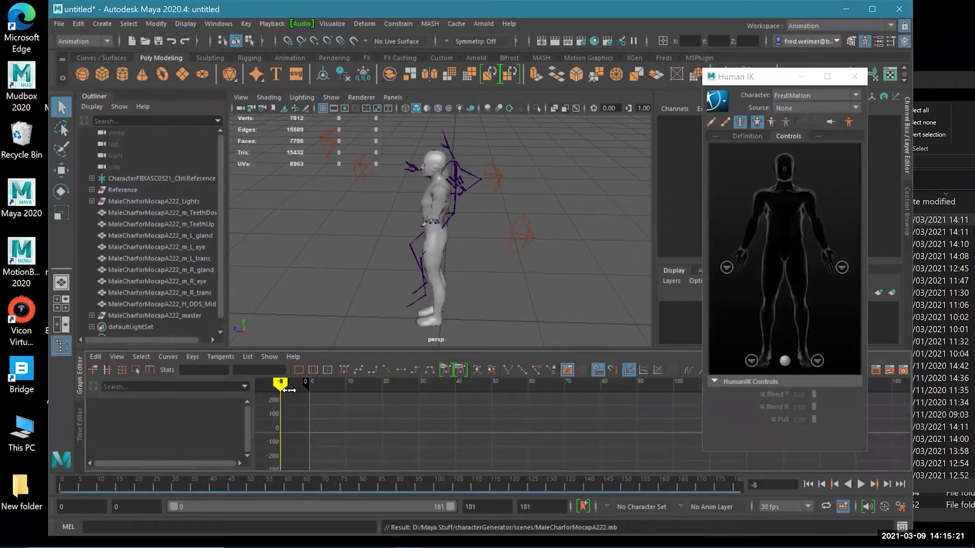
- Play the animation and view the imported male character against the moving skeleton
{"action": "key", "text": "alt+v"}
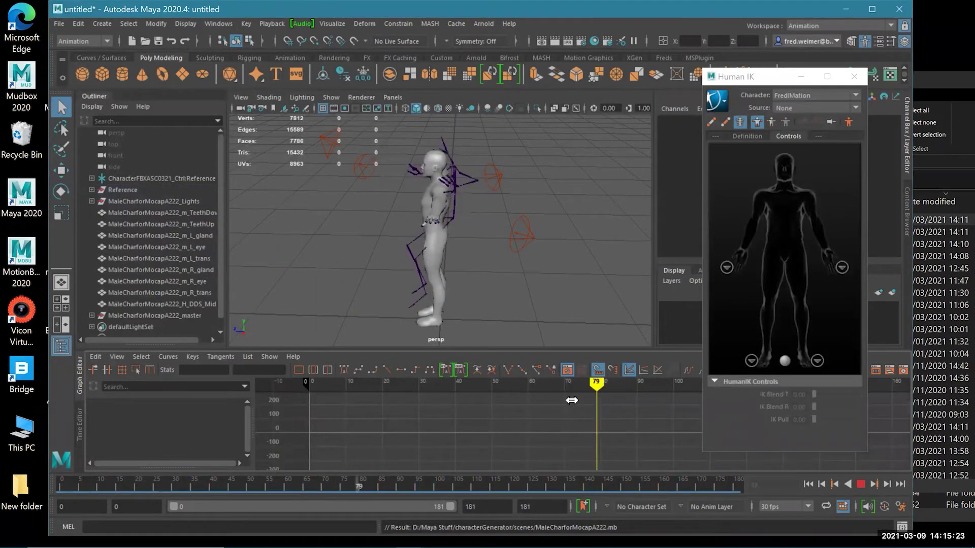
{"action": "key", "text": "alt+v"}
{"action": "left_click_drag", "start_coordinate": [319, 239], "coordinate": [335, 223], "text": "alt"}
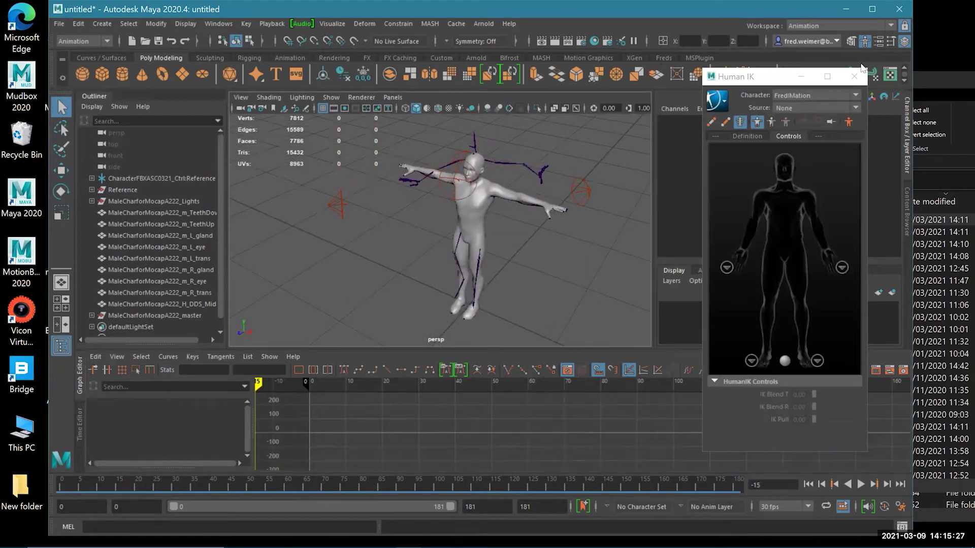
- Make the imported male mocap character the active HumanIK character and set its source to FredIMation
{"action": "left_click", "coordinate": [818, 95]}
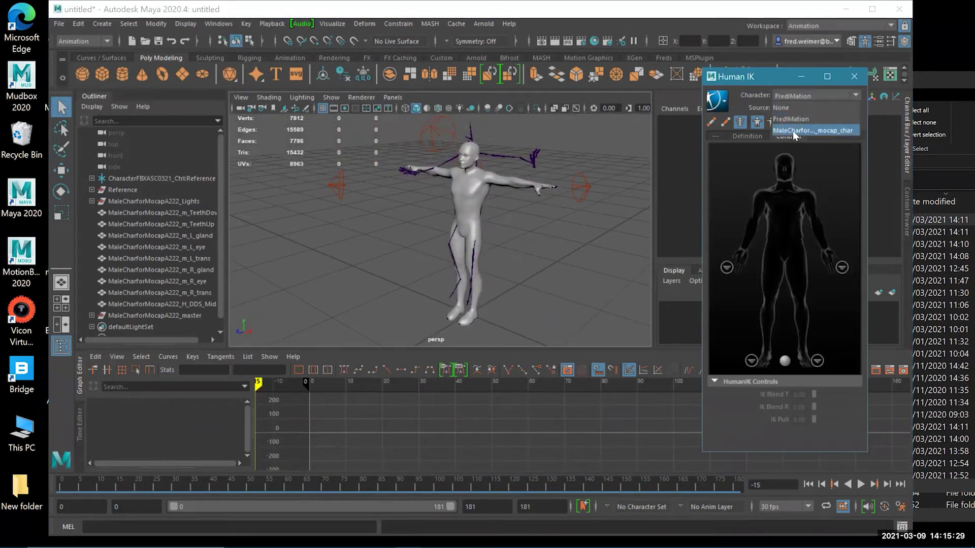
{"action": "left_click", "coordinate": [794, 130]}
{"action": "left_click", "coordinate": [788, 107]}
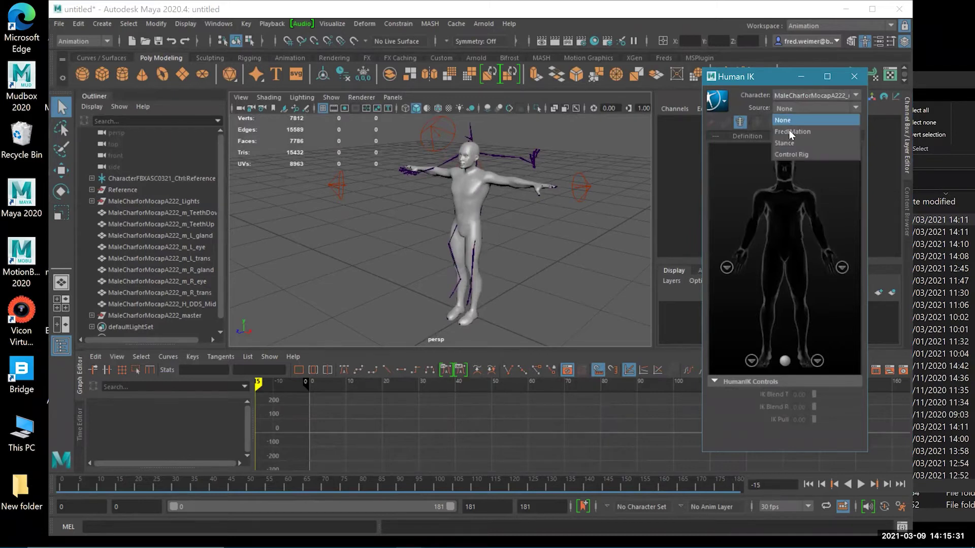
{"action": "left_click", "coordinate": [790, 133]}
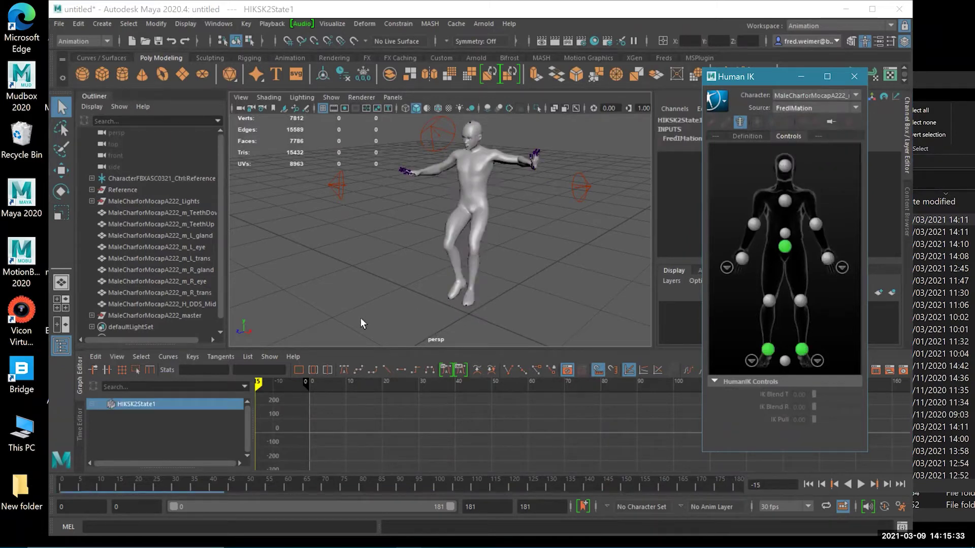
- Extend the playback range to start at frame -23, and play the male character's retargeted motion
{"action": "left_click_drag", "start_coordinate": [304, 389], "coordinate": [220, 389]}
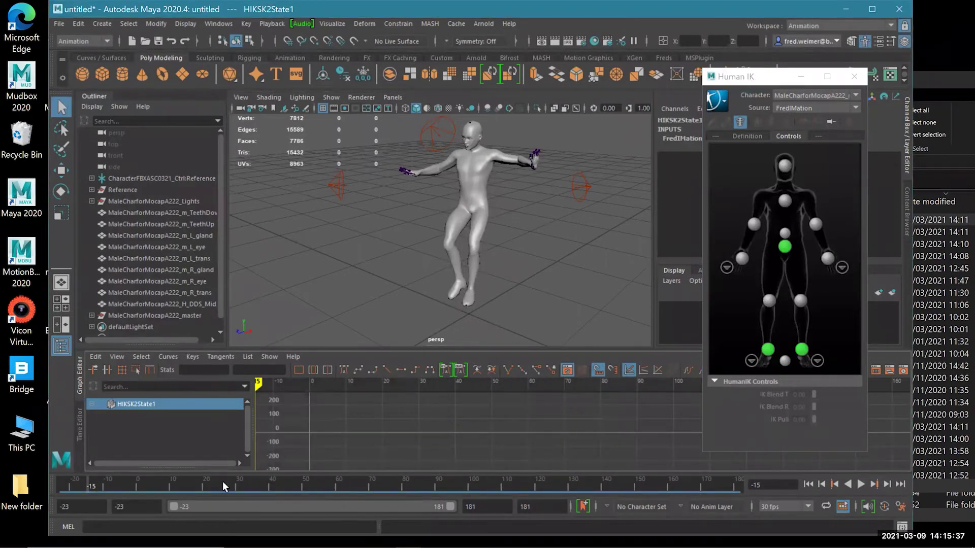
{"action": "key", "text": "alt+v"}
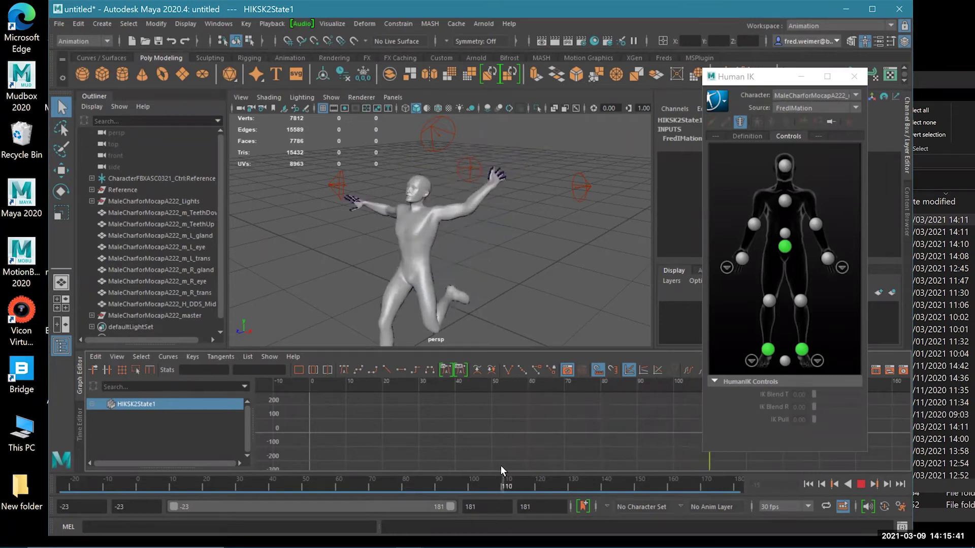
{"action": "left_click_drag", "start_coordinate": [543, 467], "coordinate": [549, 540]}
{"action": "left_click_drag", "start_coordinate": [485, 295], "coordinate": [524, 168], "text": "alt"}
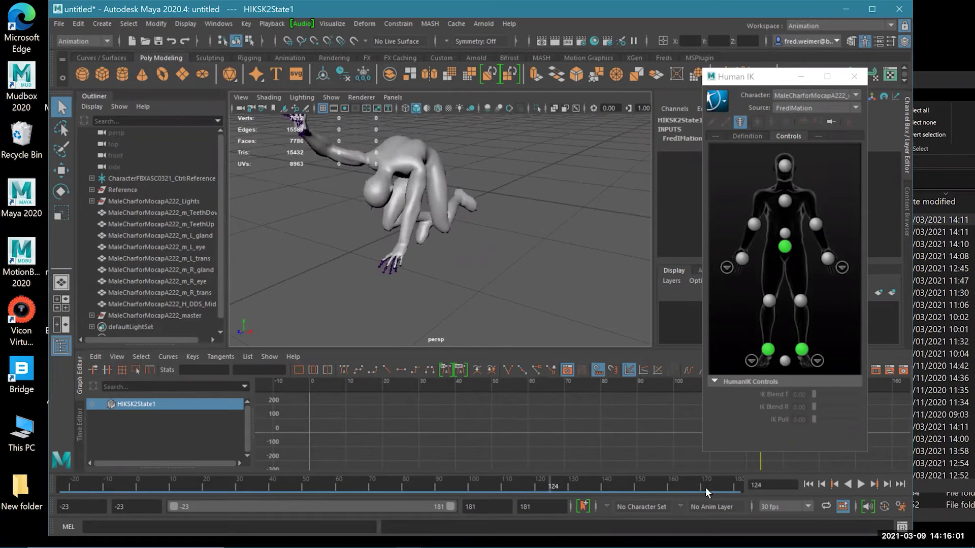
{"action": "key", "text": "alt+v"}
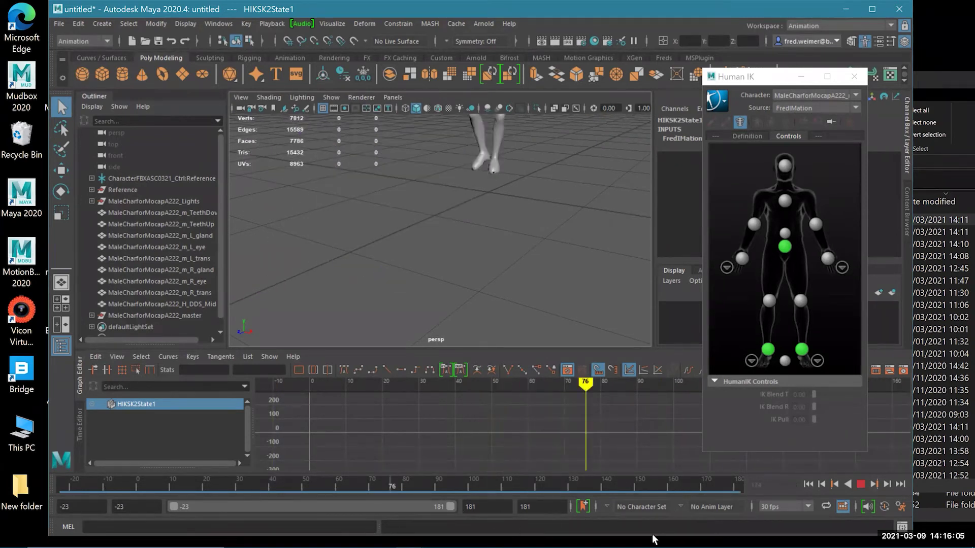
{"action": "key", "text": "alt+v"}
{"action": "key", "text": "alt+shift+v"}
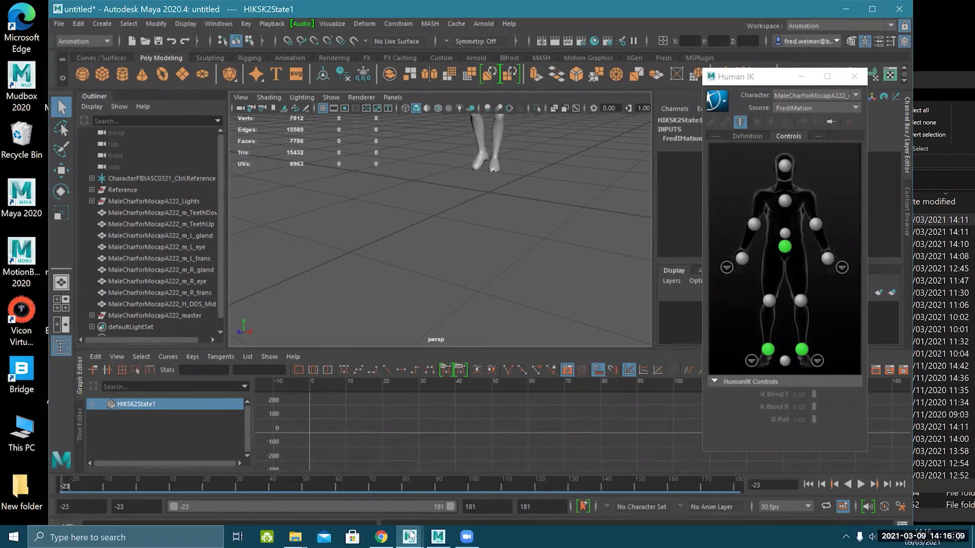
- Switch to MotionBuilder, play Take 002 to review the original motion, and return to Maya
{"action": "left_click", "coordinate": [438, 536]}
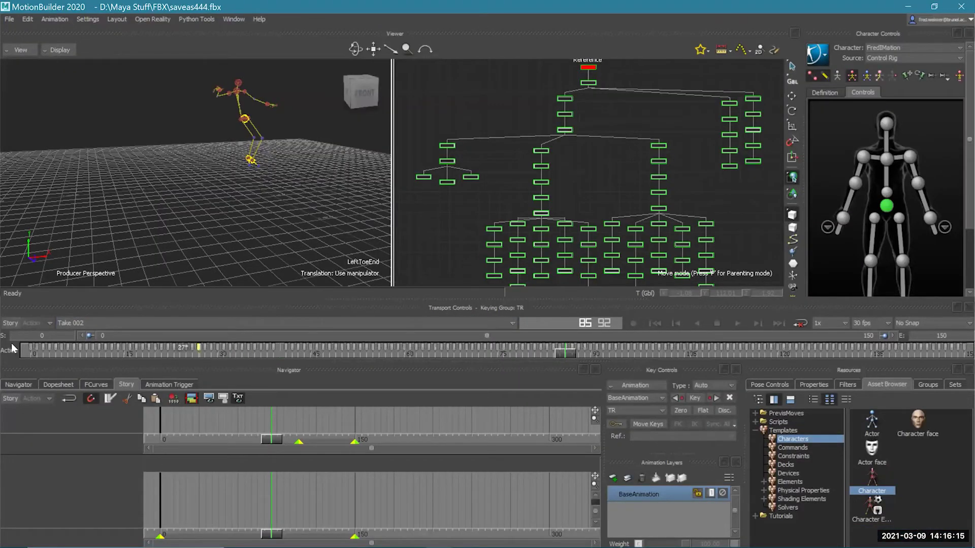
{"action": "left_click", "coordinate": [737, 323]}
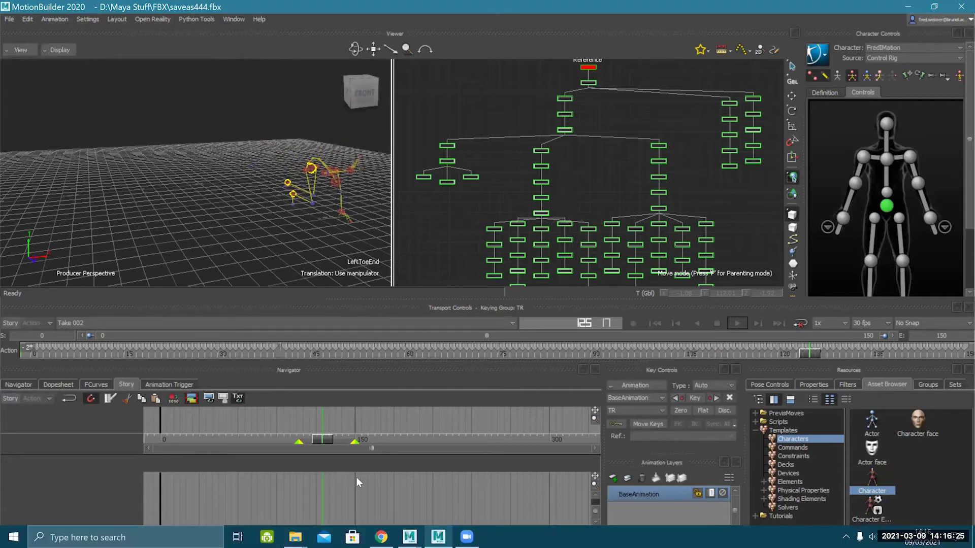
{"action": "left_click", "coordinate": [437, 535]}
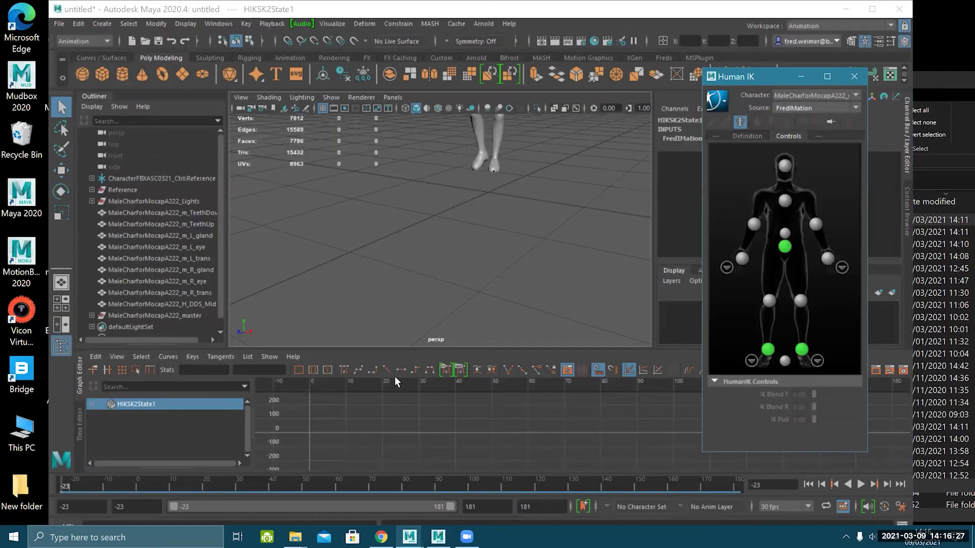
- Start a new scene without saving the current one, and create a default HumanIK skeleton
{"action": "left_click", "coordinate": [60, 23]}
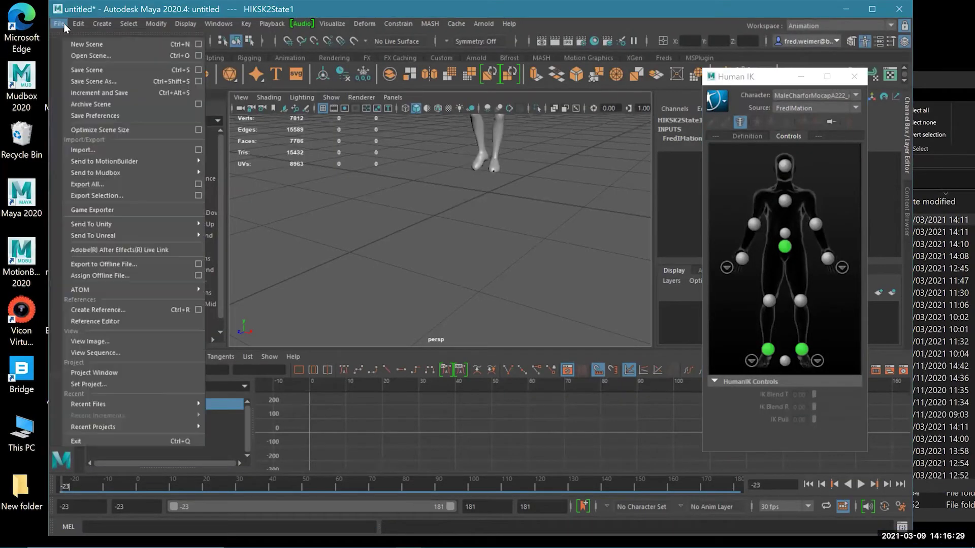
{"action": "left_click", "coordinate": [81, 43]}
{"action": "left_click", "coordinate": [506, 284]}
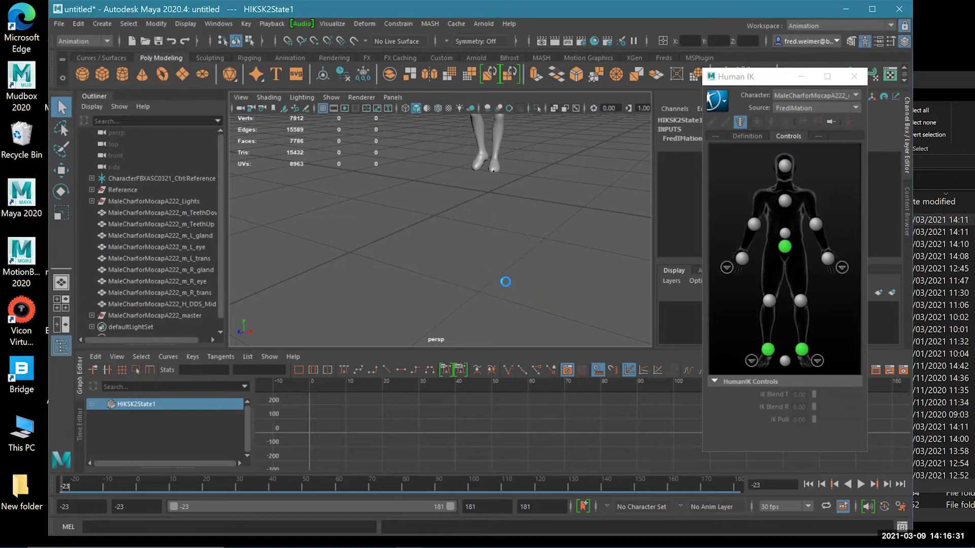
{"action": "left_click", "coordinate": [801, 144]}
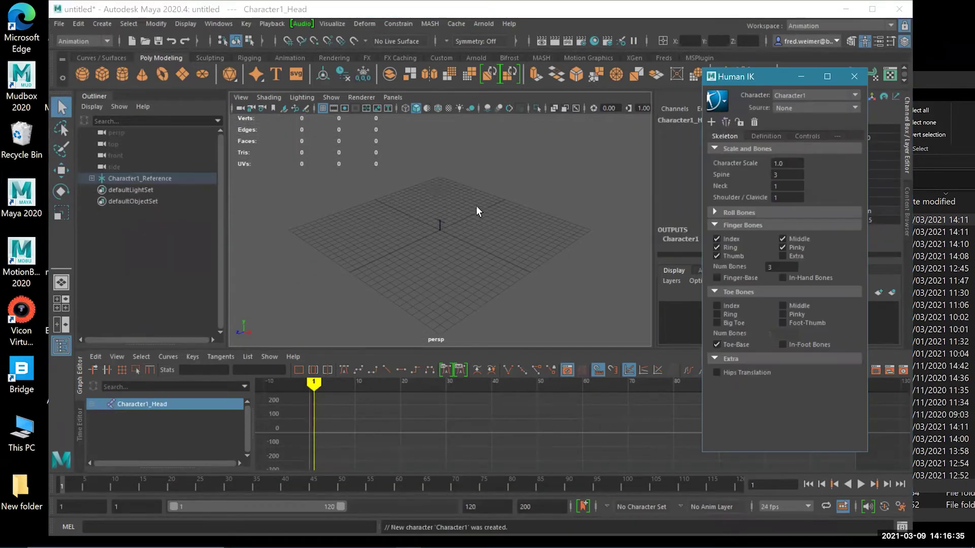
{"action": "left_click_drag", "start_coordinate": [477, 211], "coordinate": [559, 178], "text": "alt"}
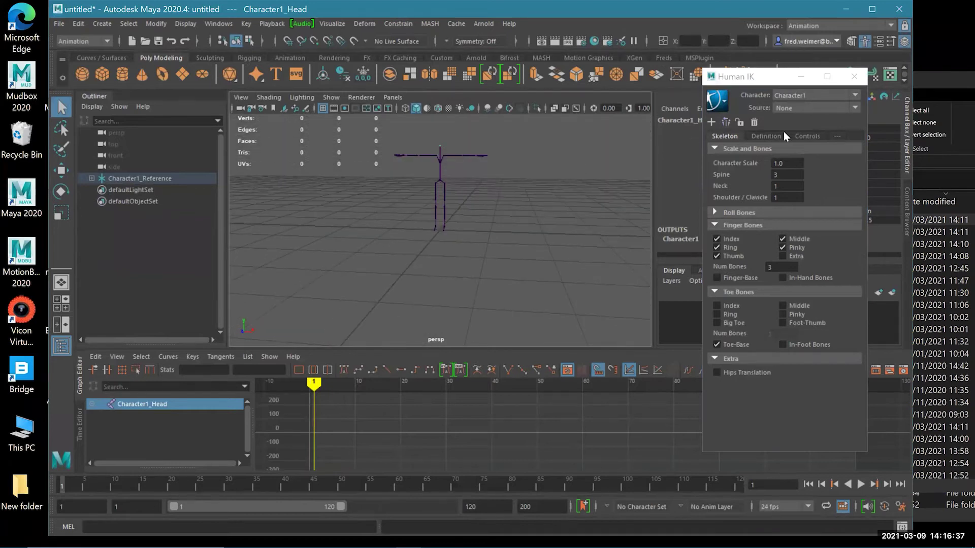
- Rename the HumanIK character as MayaSkeleton
{"action": "left_click", "coordinate": [803, 92]}
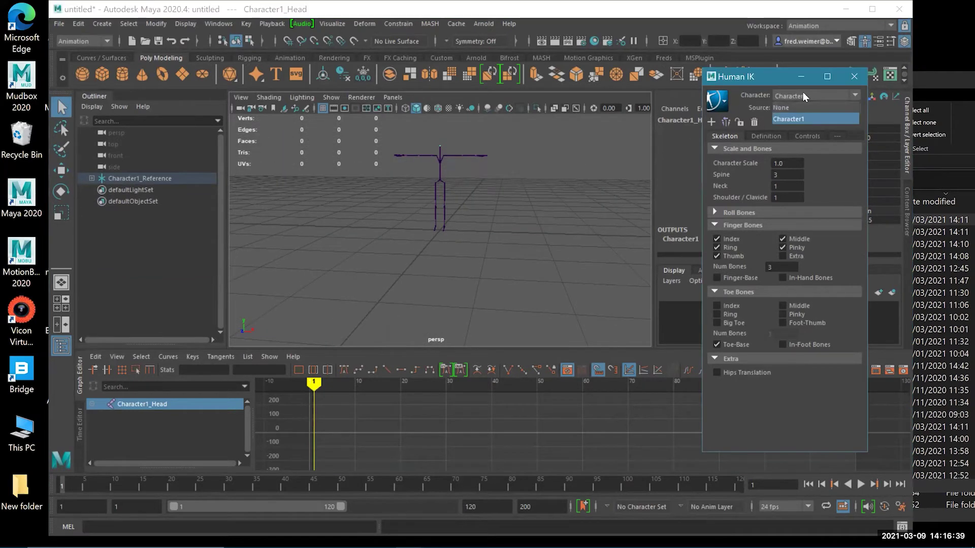
{"action": "left_click", "coordinate": [725, 102]}
{"action": "left_click", "coordinate": [773, 105]}
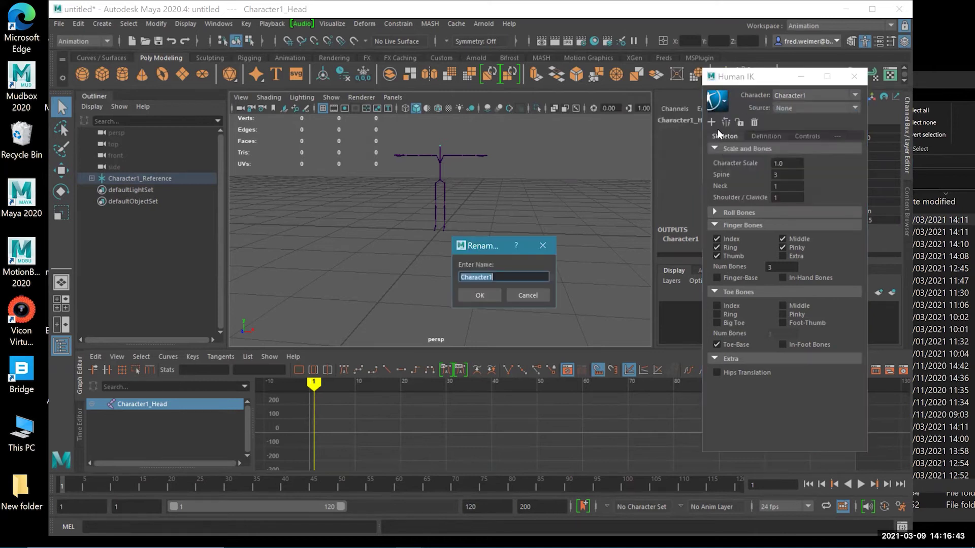
{"action": "type", "text": "MayaSkeleton"}
{"action": "key", "text": "Return"}
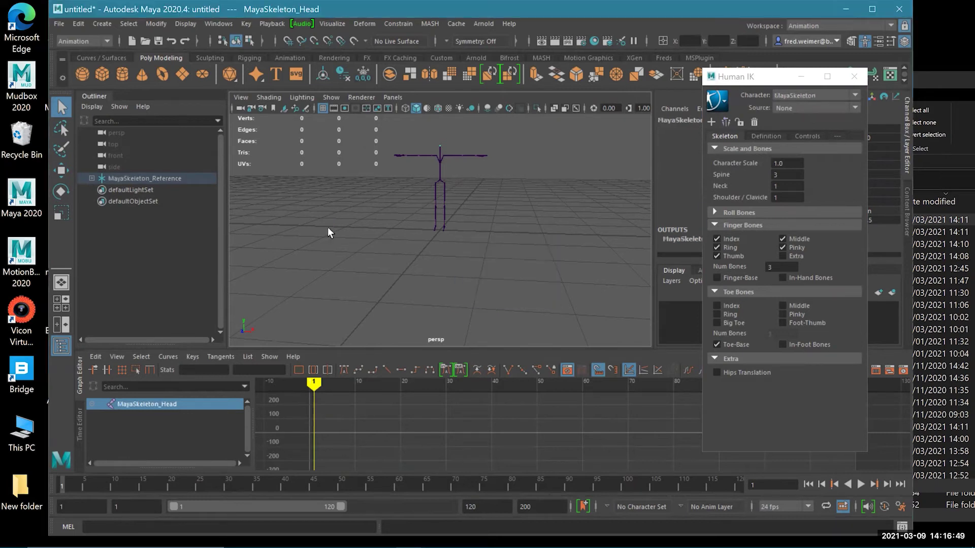
{"action": "left_click", "coordinate": [597, 205]}
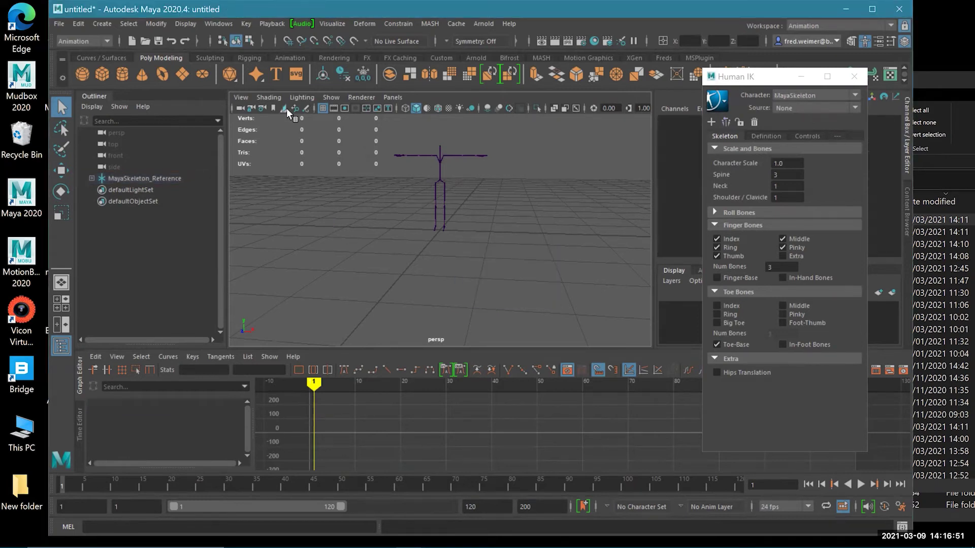
{"action": "left_click_drag", "start_coordinate": [485, 247], "coordinate": [370, 133]}
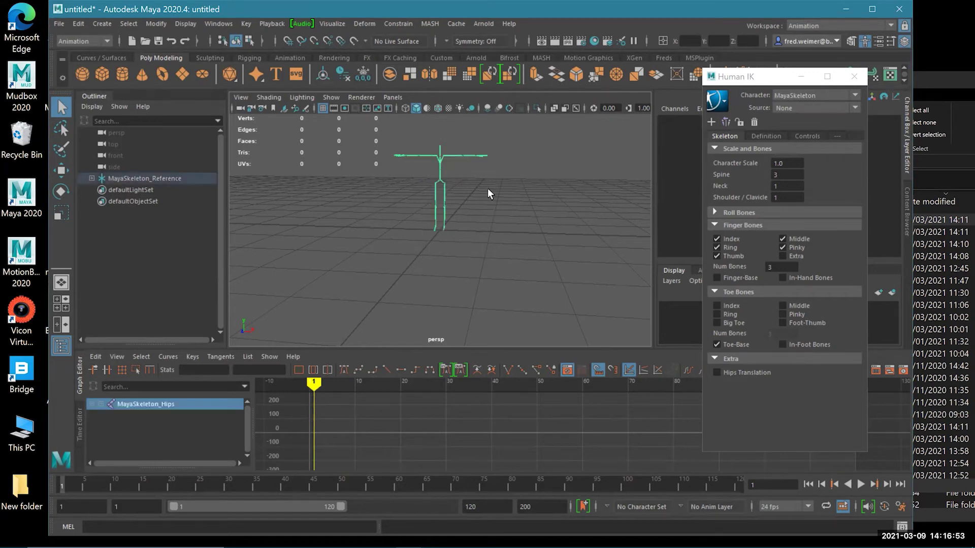
{"action": "left_click", "coordinate": [527, 195]}
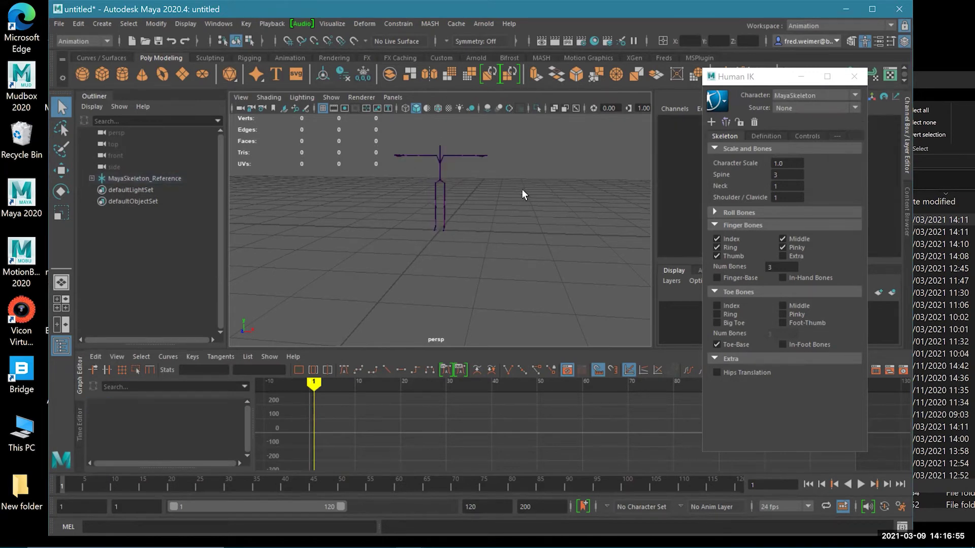
{"action": "left_click_drag", "start_coordinate": [485, 233], "coordinate": [385, 127]}
{"action": "left_click", "coordinate": [541, 173]}
{"action": "left_click_drag", "start_coordinate": [478, 240], "coordinate": [385, 143]}
{"action": "left_click", "coordinate": [525, 184]}
- Switch to MotionBuilder and scrub through Take 002 to review the motion, ending at frame 0
{"action": "key", "text": "alt+Tab"}
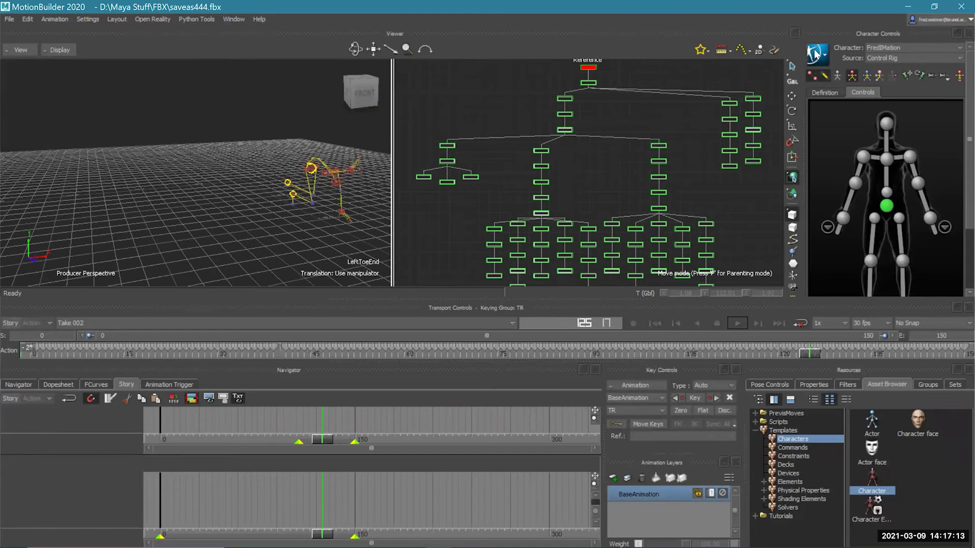
{"action": "left_click_drag", "start_coordinate": [815, 351], "coordinate": [2, 299]}
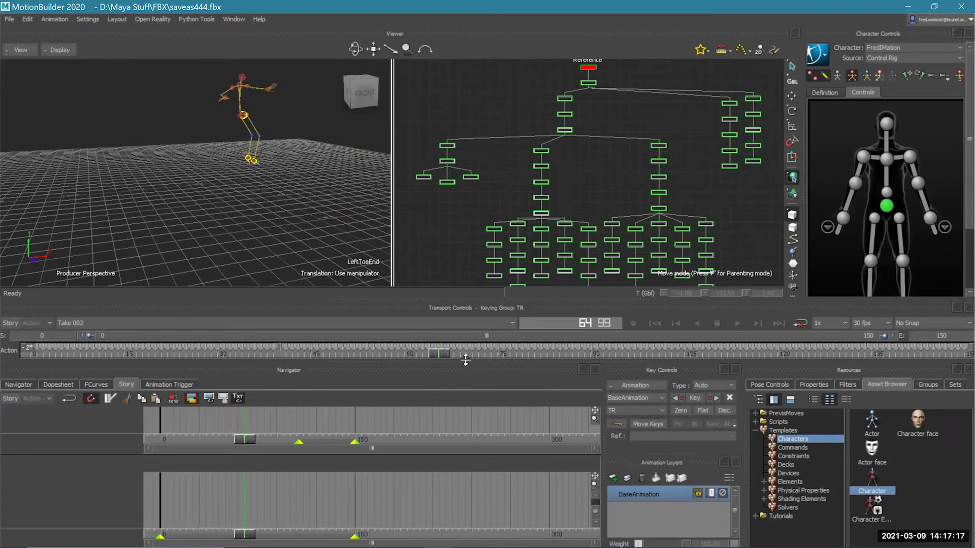
{"action": "left_click_drag", "start_coordinate": [931, 352], "coordinate": [42, 318]}
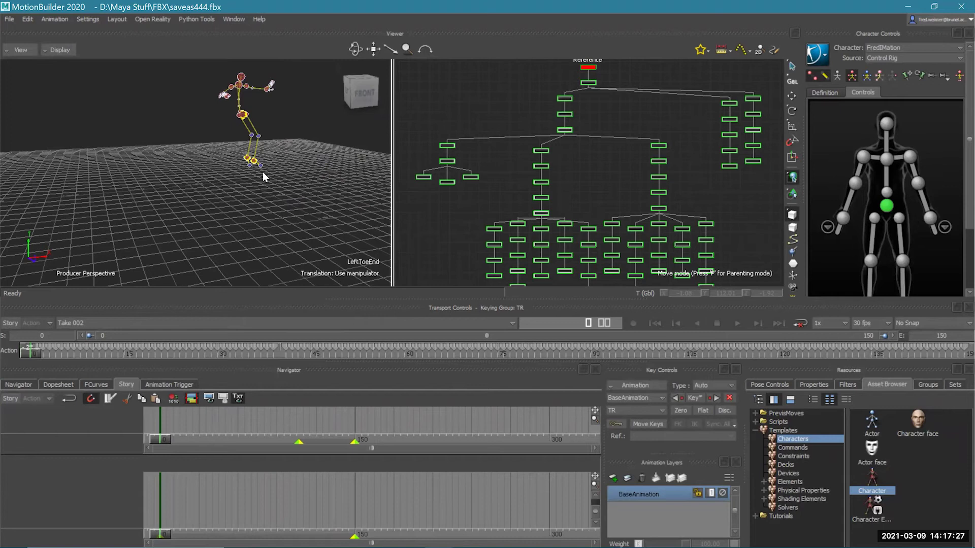
{"action": "middle_click_drag", "start_coordinate": [332, 183], "coordinate": [350, 196], "text": "alt"}
- Bake (plot) the character's control rig animation onto its skeleton
{"action": "left_click", "coordinate": [819, 53]}
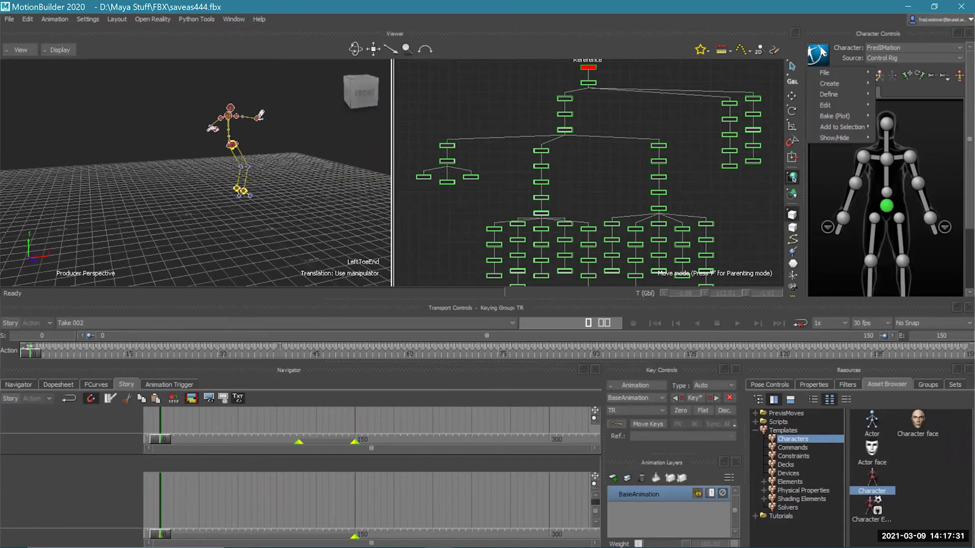
{"action": "mouse_move", "coordinate": [838, 84]}
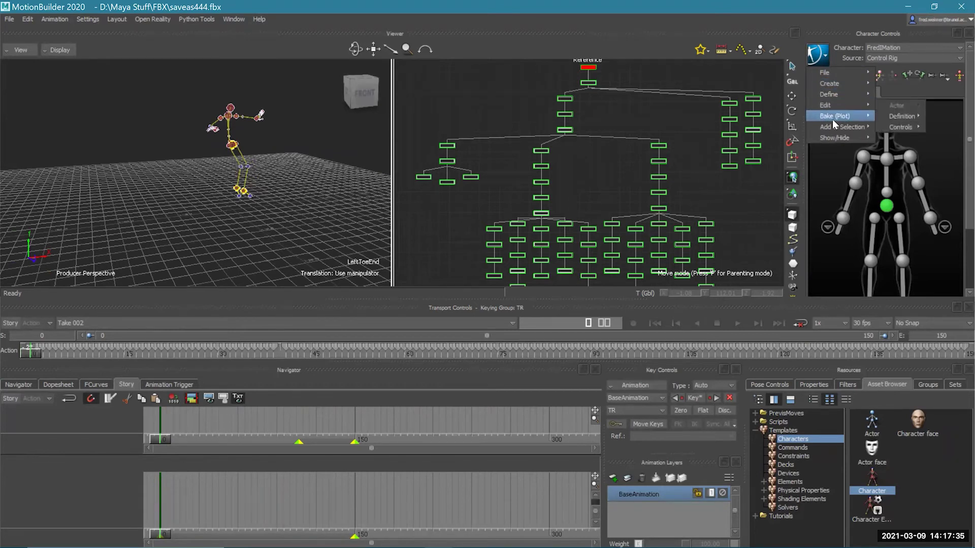
{"action": "mouse_move", "coordinate": [838, 126]}
{"action": "left_click", "coordinate": [236, 187]}
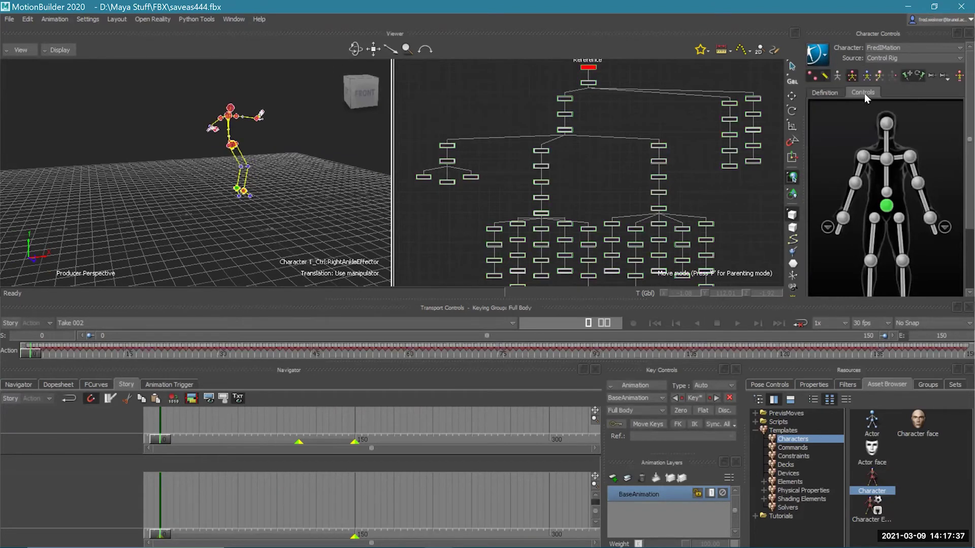
{"action": "left_click", "coordinate": [825, 49]}
{"action": "mouse_move", "coordinate": [849, 115]}
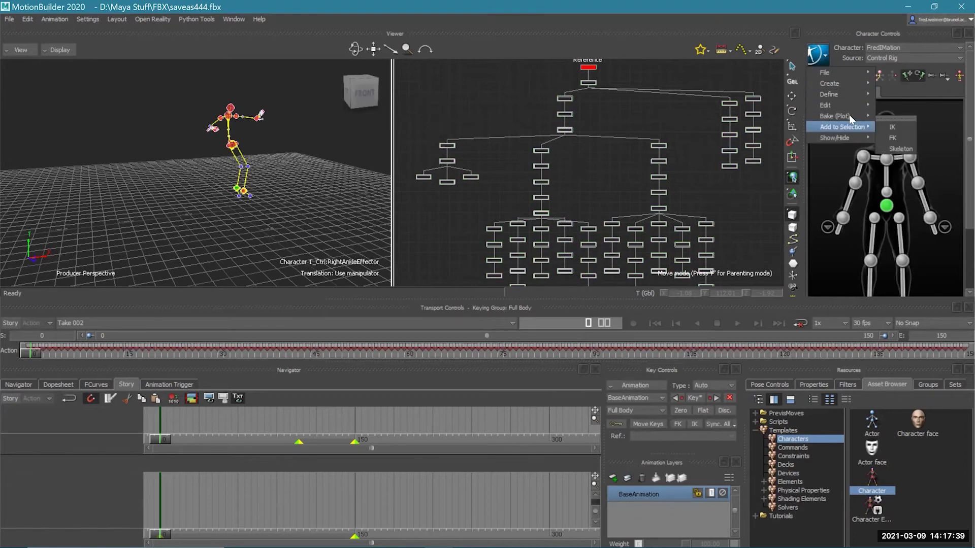
{"action": "left_click", "coordinate": [905, 116]}
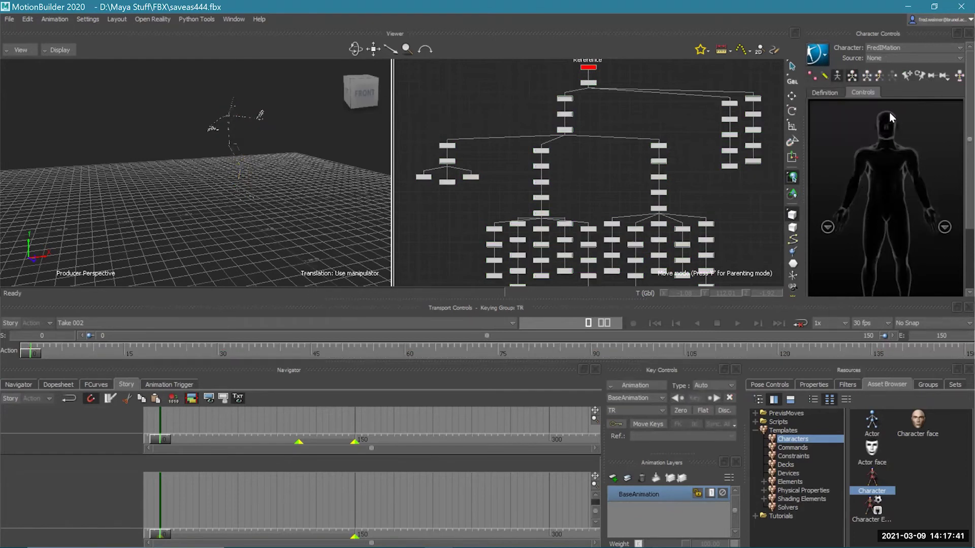
- Save the baked scene as saveas555 in binary FBX format in the FBX folder, exporting both takes
{"action": "left_click", "coordinate": [10, 19]}
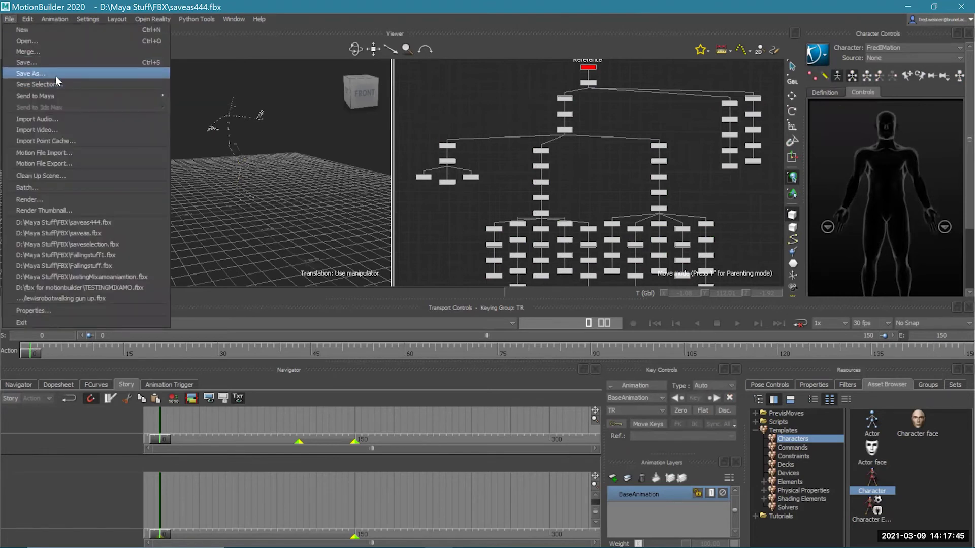
{"action": "left_click", "coordinate": [56, 75]}
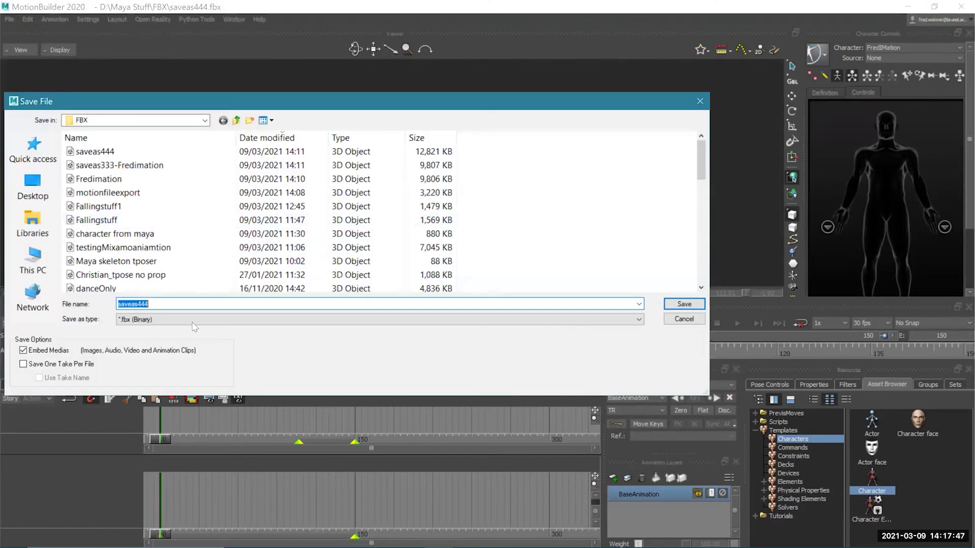
{"action": "left_click", "coordinate": [201, 302]}
{"action": "key", "text": "BackSpace"}
{"action": "key", "text": "BackSpace"}
{"action": "key", "text": "BackSpace"}
{"action": "type", "text": "555"}
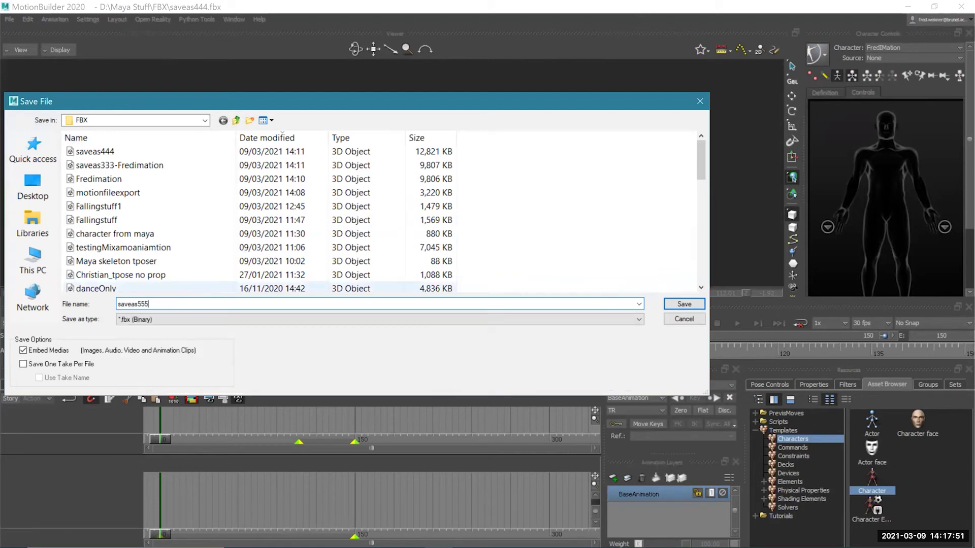
{"action": "key", "text": "Return"}
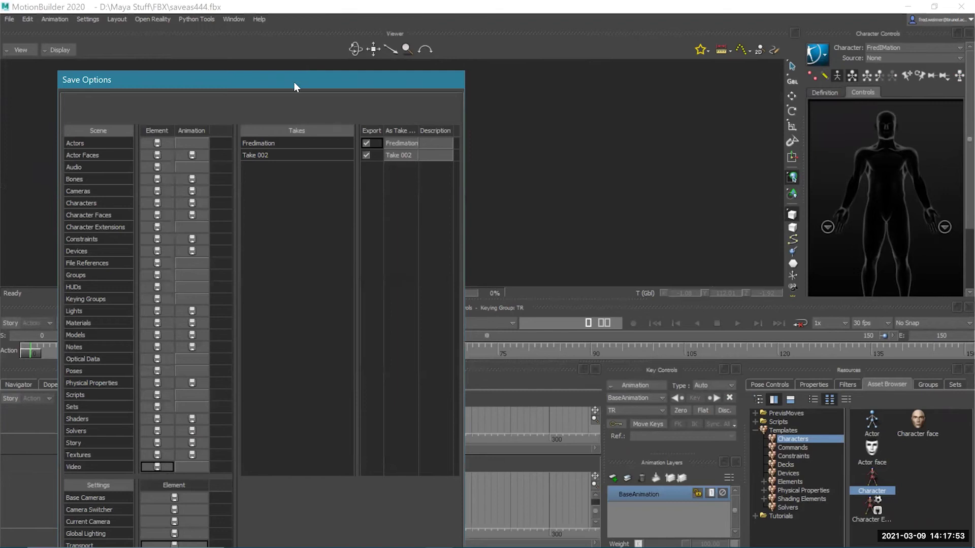
{"action": "left_click_drag", "start_coordinate": [294, 88], "coordinate": [479, 62]}
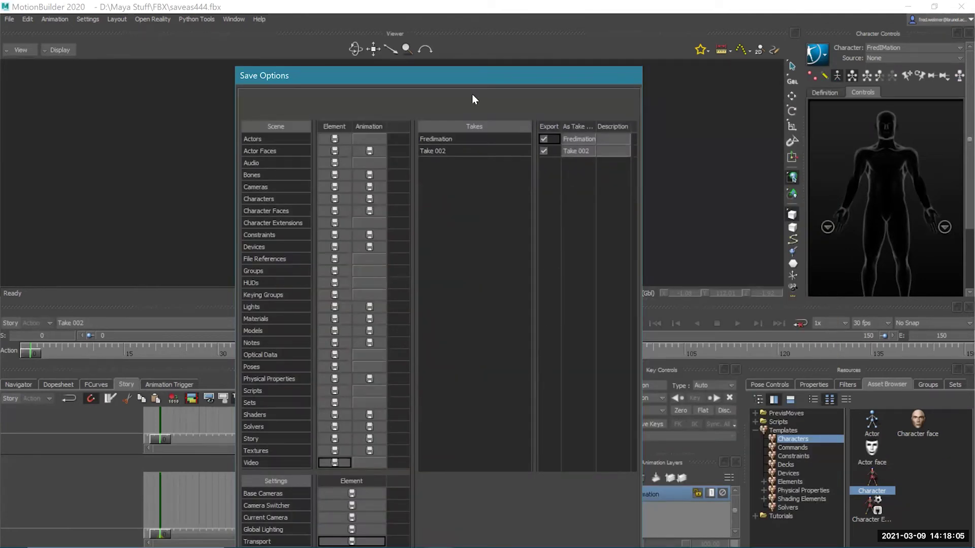
{"action": "left_click_drag", "start_coordinate": [397, 67], "coordinate": [399, 142]}
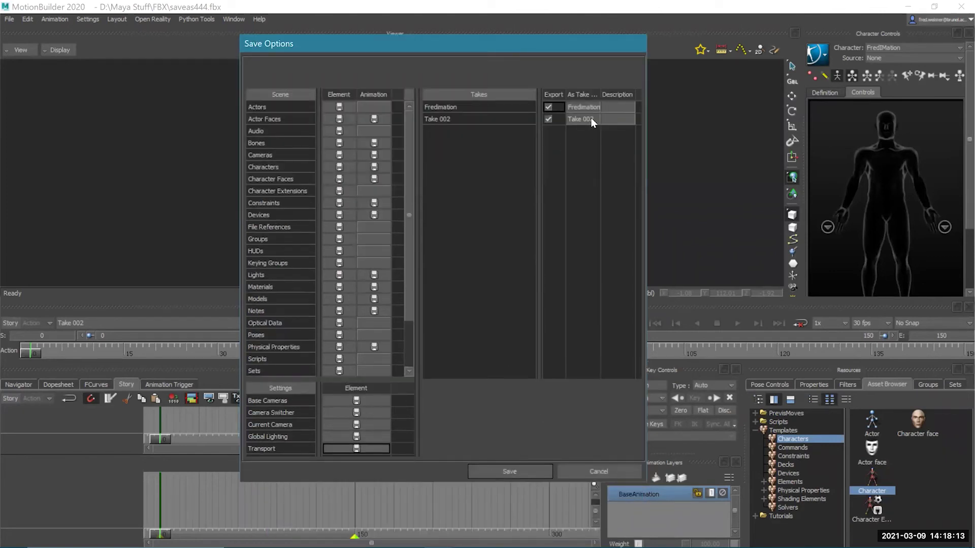
{"action": "left_click", "coordinate": [526, 474]}
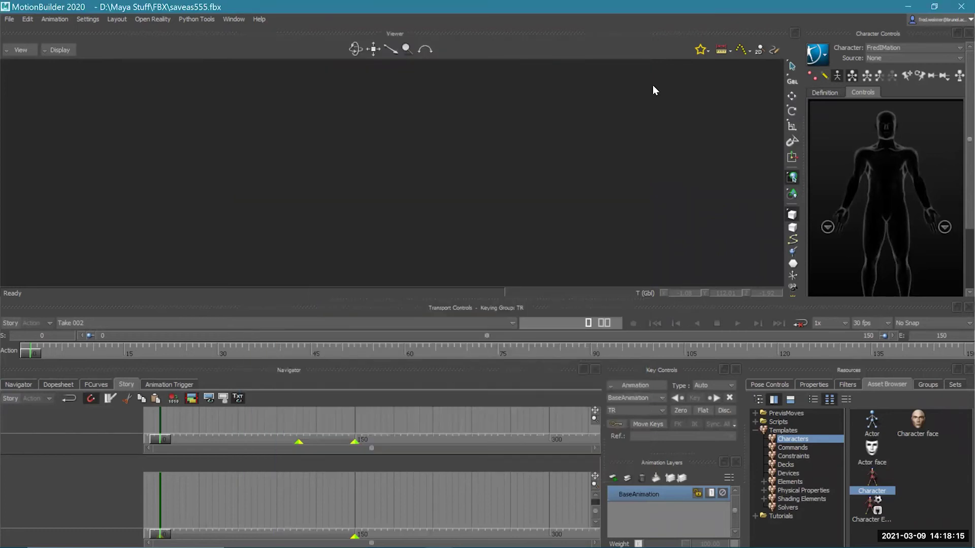
- Return to Maya and start importing a file into the MayaSkeleton scene
{"action": "left_click", "coordinate": [909, 7]}
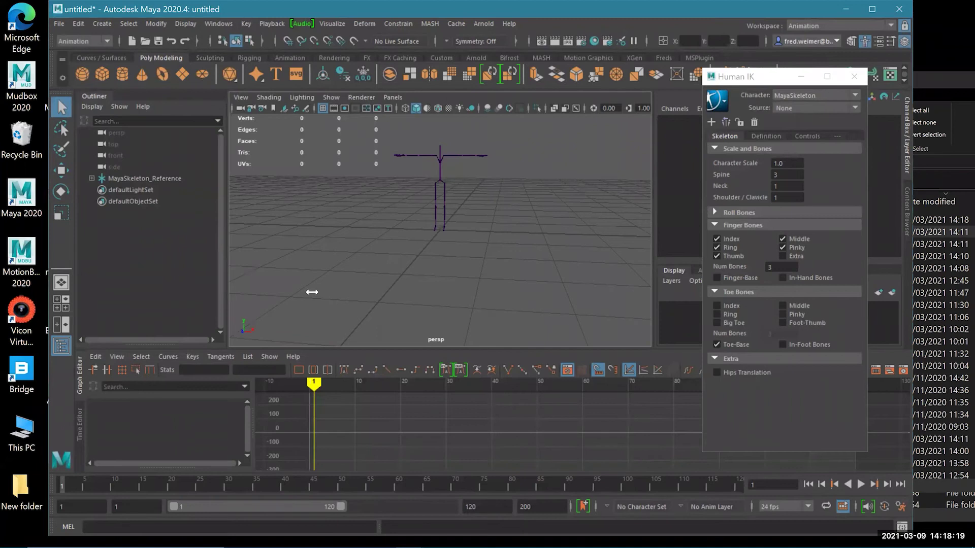
{"action": "left_click", "coordinate": [60, 24]}
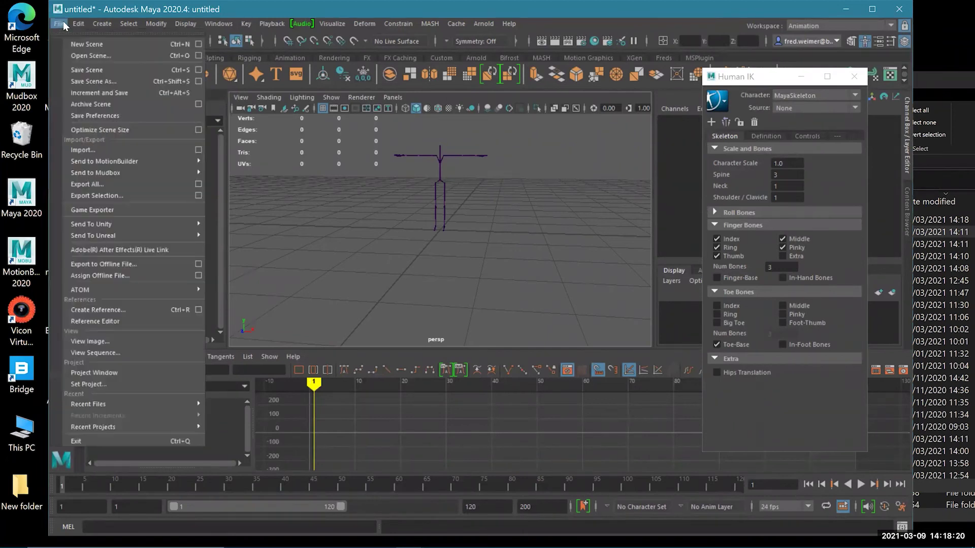
{"action": "left_click", "coordinate": [92, 148]}
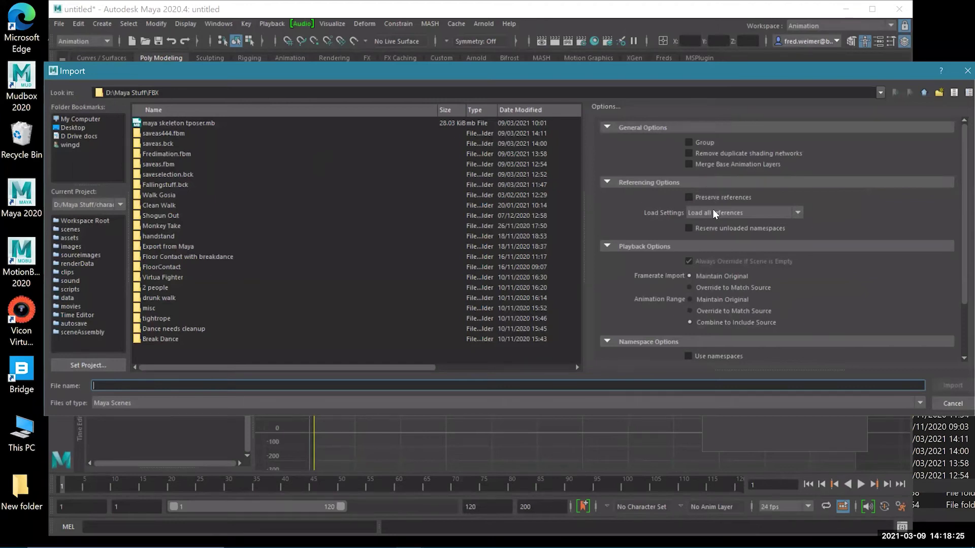
{"action": "scroll", "coordinate": [693, 284], "scroll_direction": "down", "scroll_amount": 3}
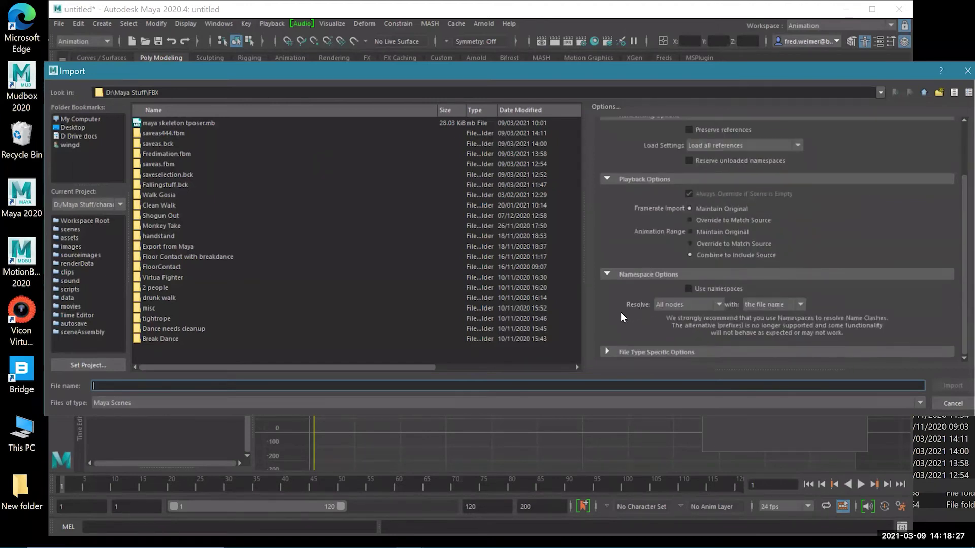
{"action": "scroll", "coordinate": [666, 292], "scroll_direction": "up", "scroll_amount": 3}
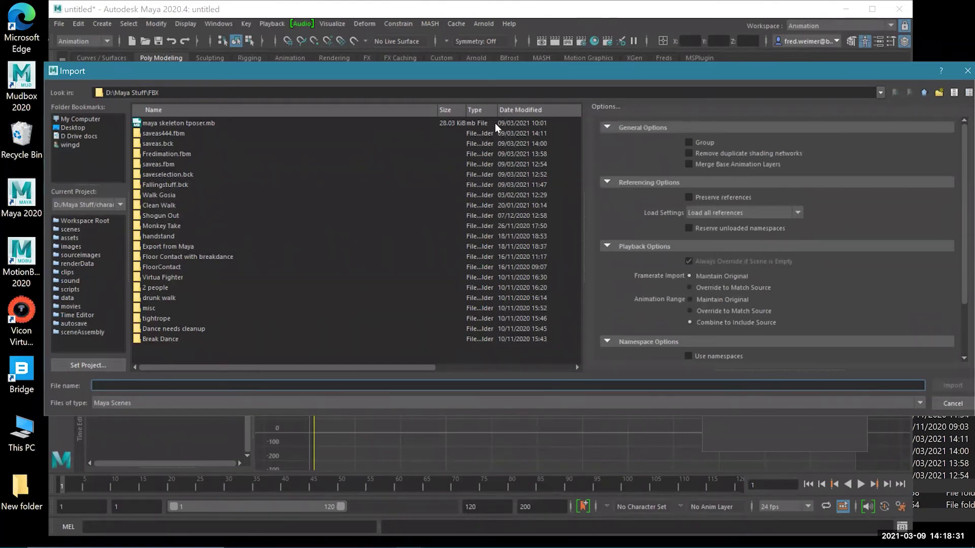
{"action": "left_click", "coordinate": [924, 93]}
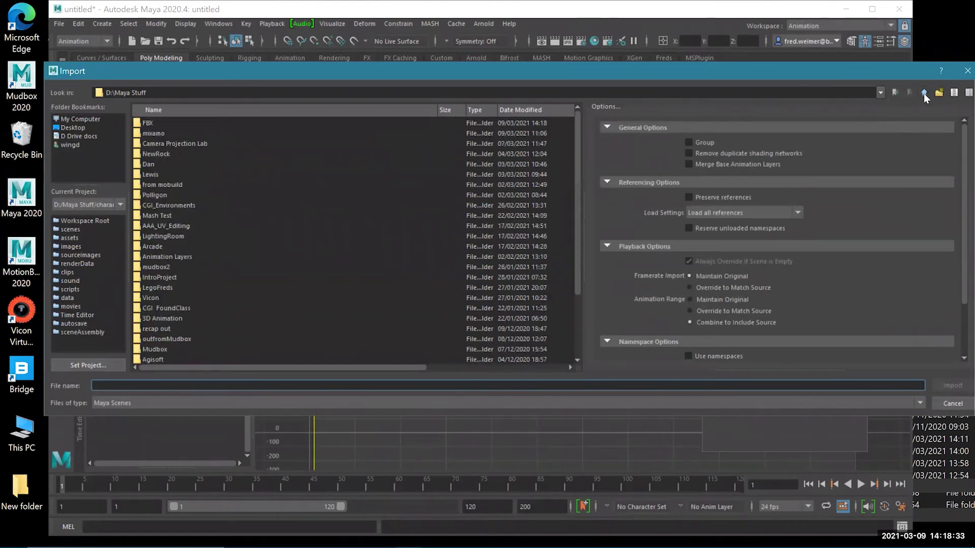
{"action": "left_click", "coordinate": [924, 93]}
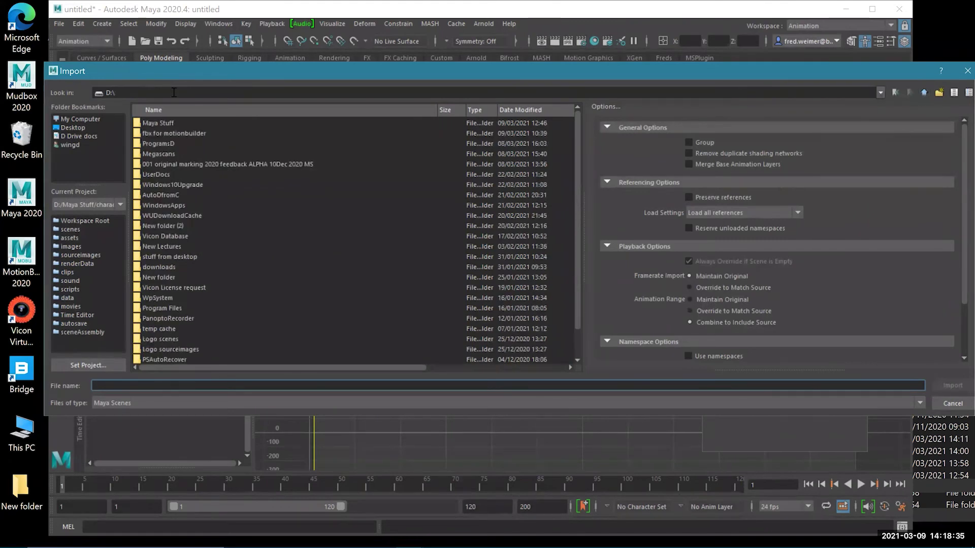
{"action": "double_click", "coordinate": [161, 125]}
{"action": "left_click", "coordinate": [182, 173]}
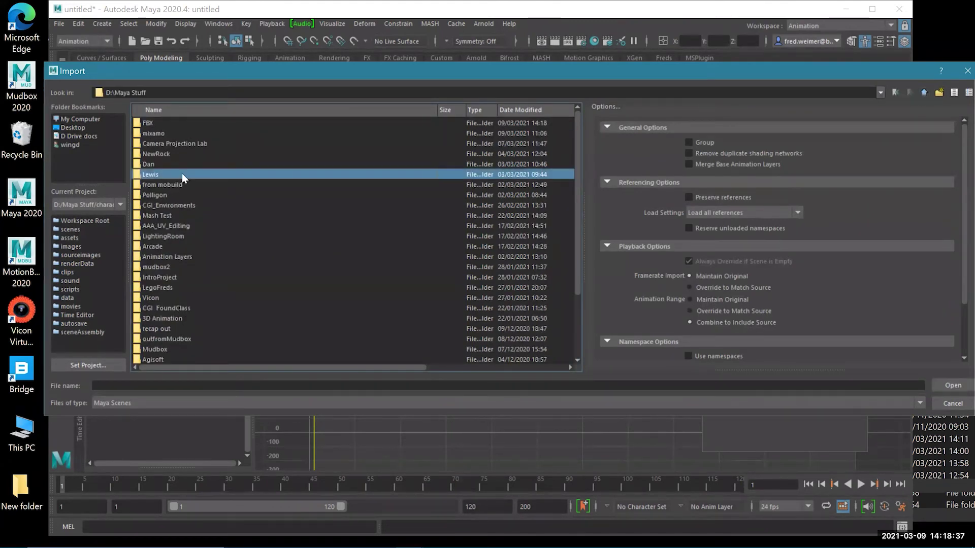
{"action": "left_click", "coordinate": [160, 182]}
{"action": "left_click", "coordinate": [167, 185]}
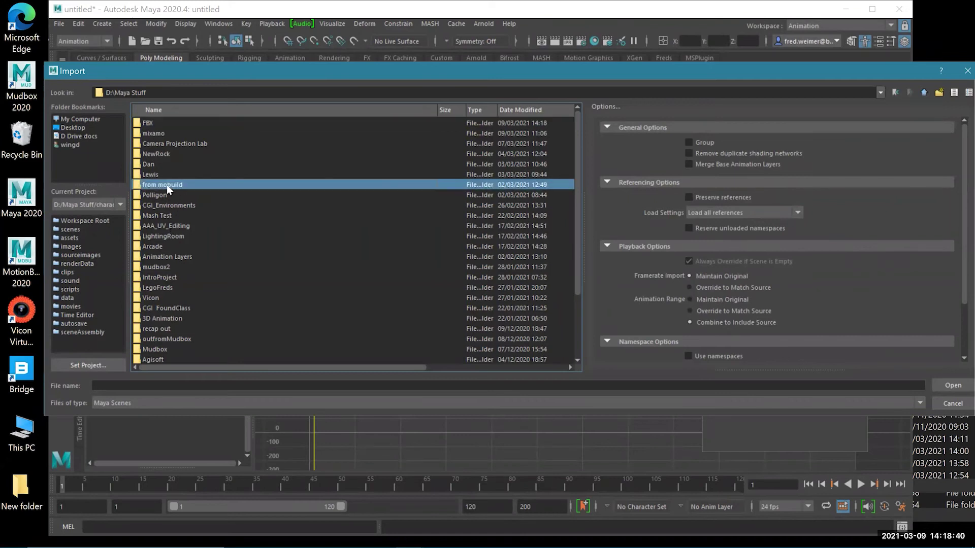
{"action": "double_click", "coordinate": [161, 121]}
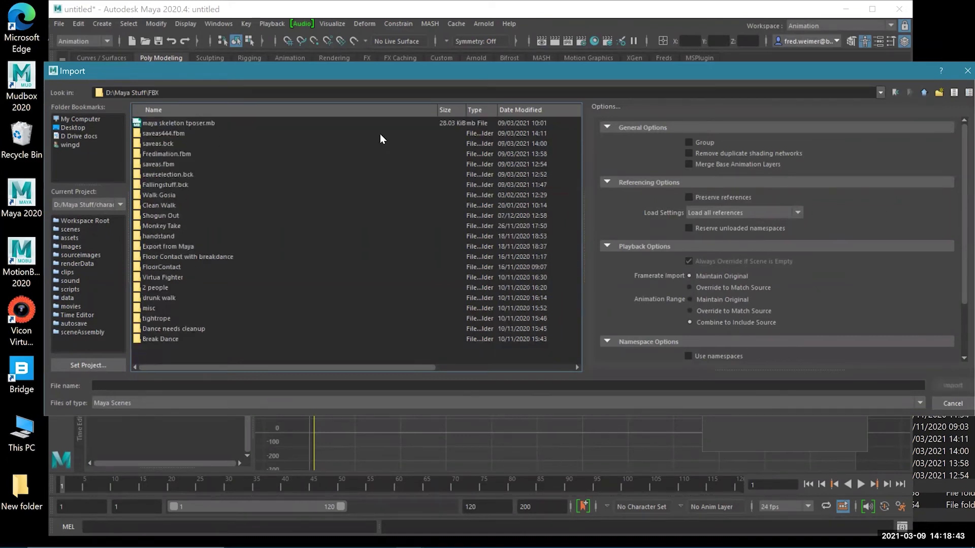
- Limit the import file list to the FBX type and select saveas555.fbx for import
{"action": "left_click", "coordinate": [105, 401]}
{"action": "scroll", "coordinate": [122, 432], "scroll_direction": "down", "scroll_amount": 4}
{"action": "scroll", "coordinate": [127, 437], "scroll_direction": "down", "scroll_amount": 3}
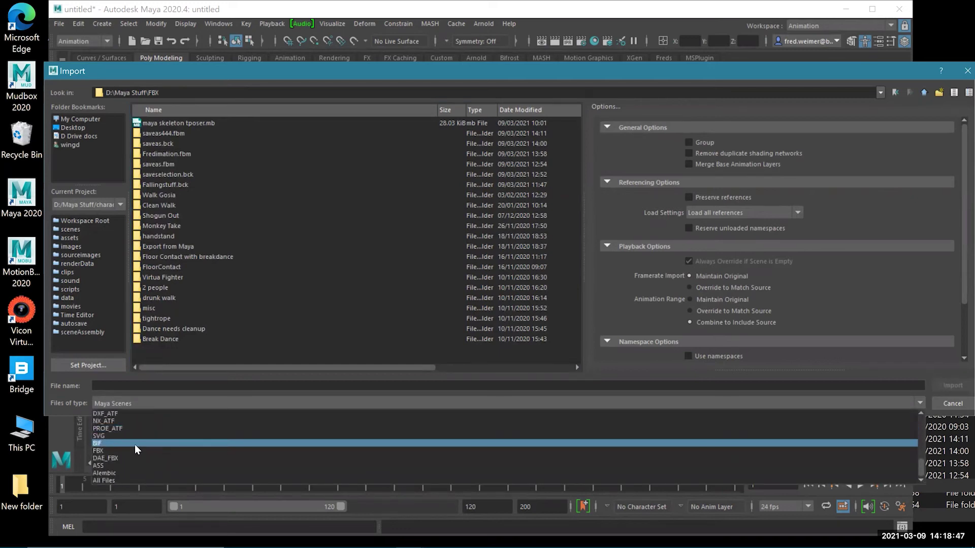
{"action": "left_click", "coordinate": [112, 451]}
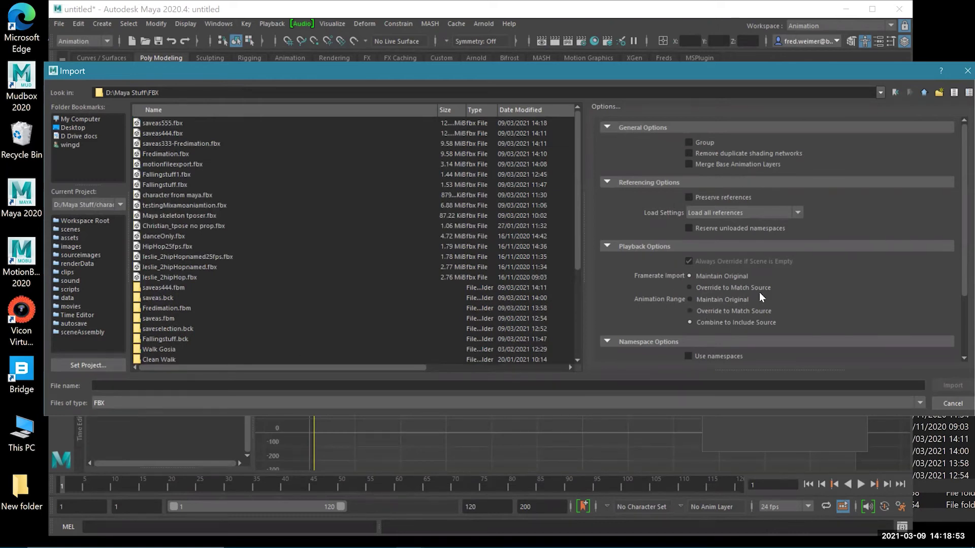
{"action": "scroll", "coordinate": [760, 297], "scroll_direction": "down", "scroll_amount": 3}
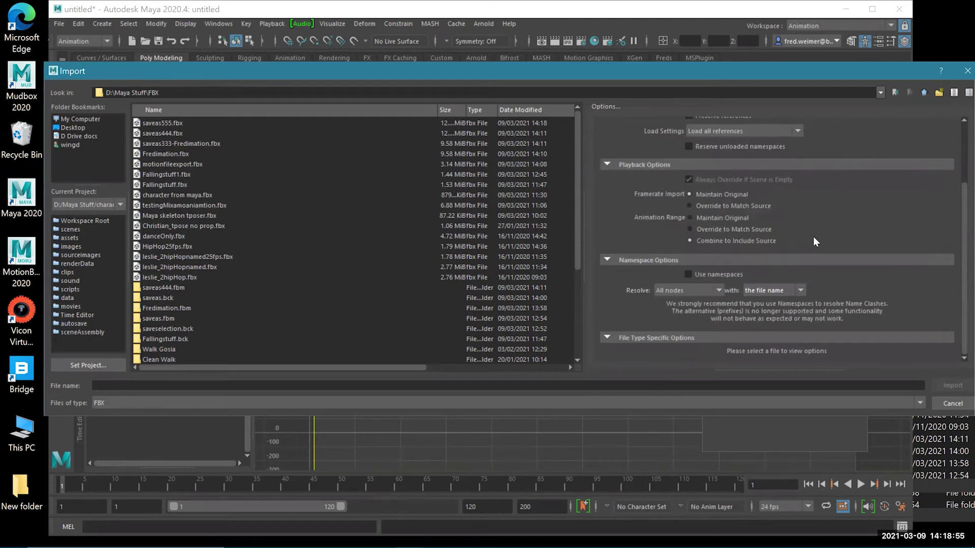
{"action": "scroll", "coordinate": [771, 242], "scroll_direction": "up", "scroll_amount": 3}
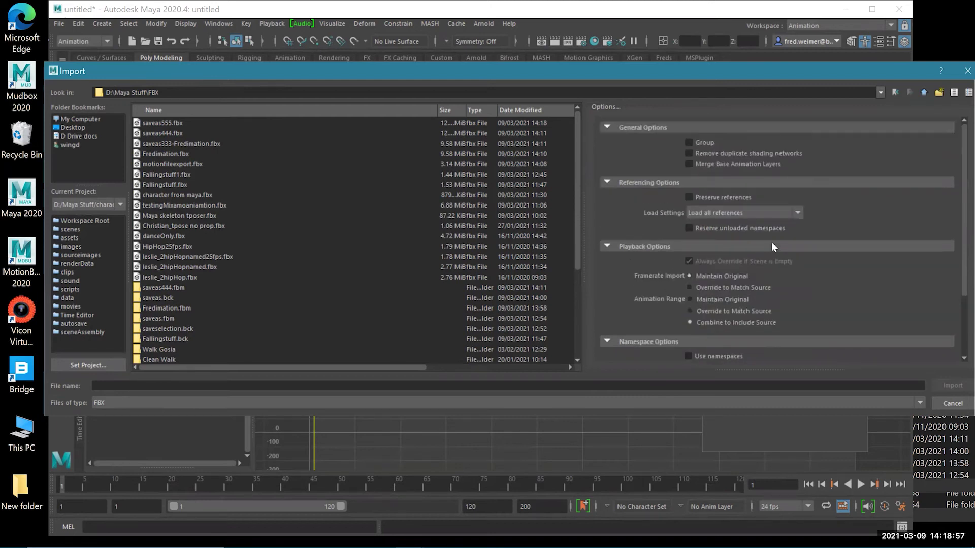
{"action": "left_click", "coordinate": [761, 215]}
{"action": "left_click", "coordinate": [761, 214]}
{"action": "left_click", "coordinate": [166, 122]}
- Review the FBX import options, including the animation layer, playback, namespace, file statistics and included content settings
{"action": "scroll", "coordinate": [778, 199], "scroll_direction": "down", "scroll_amount": 3}
{"action": "scroll", "coordinate": [778, 192], "scroll_direction": "up", "scroll_amount": 3}
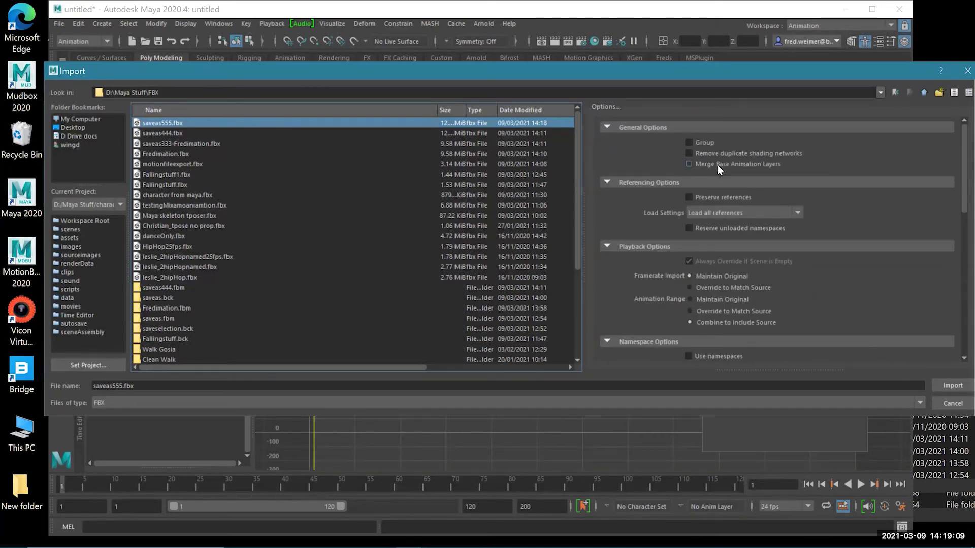
{"action": "scroll", "coordinate": [720, 170], "scroll_direction": "down", "scroll_amount": 1}
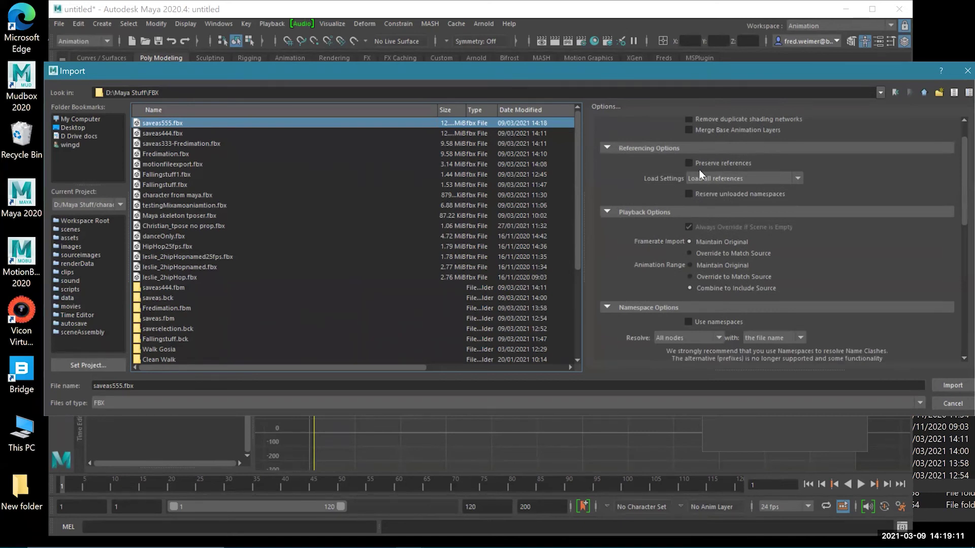
{"action": "scroll", "coordinate": [678, 194], "scroll_direction": "down", "scroll_amount": 1}
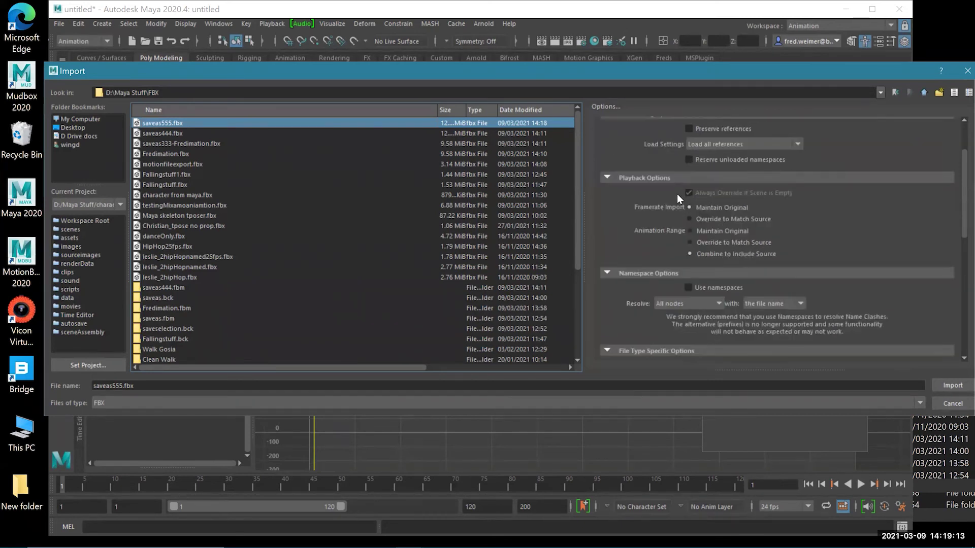
{"action": "scroll", "coordinate": [678, 194], "scroll_direction": "down", "scroll_amount": 1}
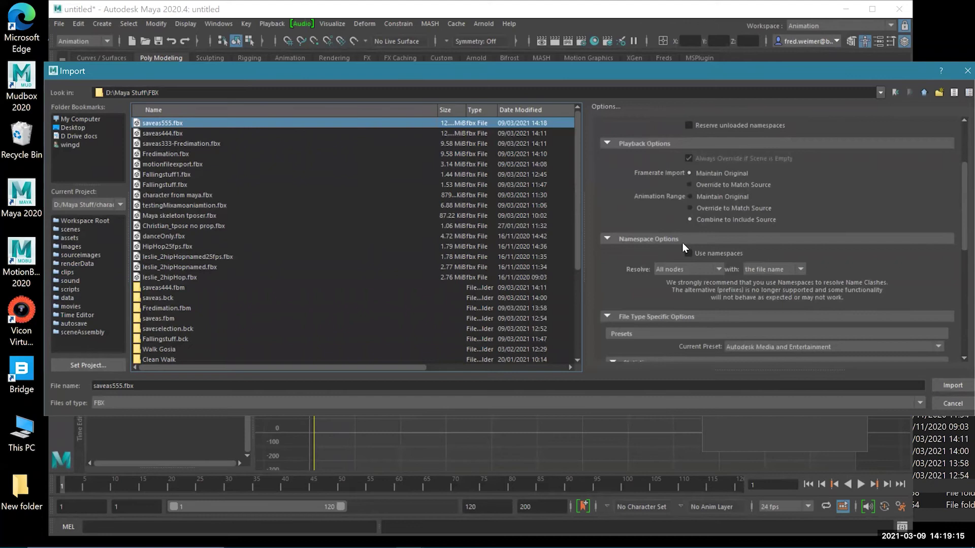
{"action": "scroll", "coordinate": [683, 247], "scroll_direction": "down", "scroll_amount": 1}
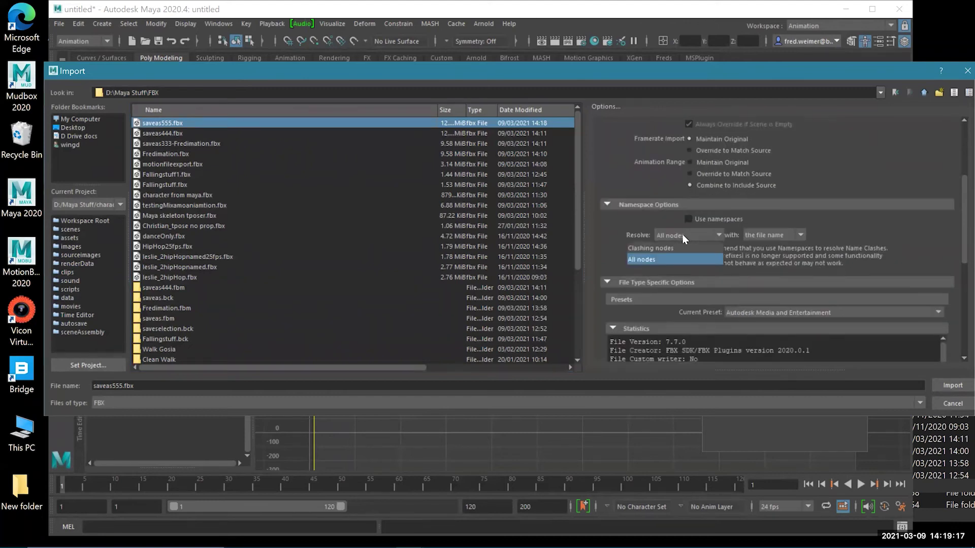
{"action": "scroll", "coordinate": [677, 236], "scroll_direction": "down", "scroll_amount": 3}
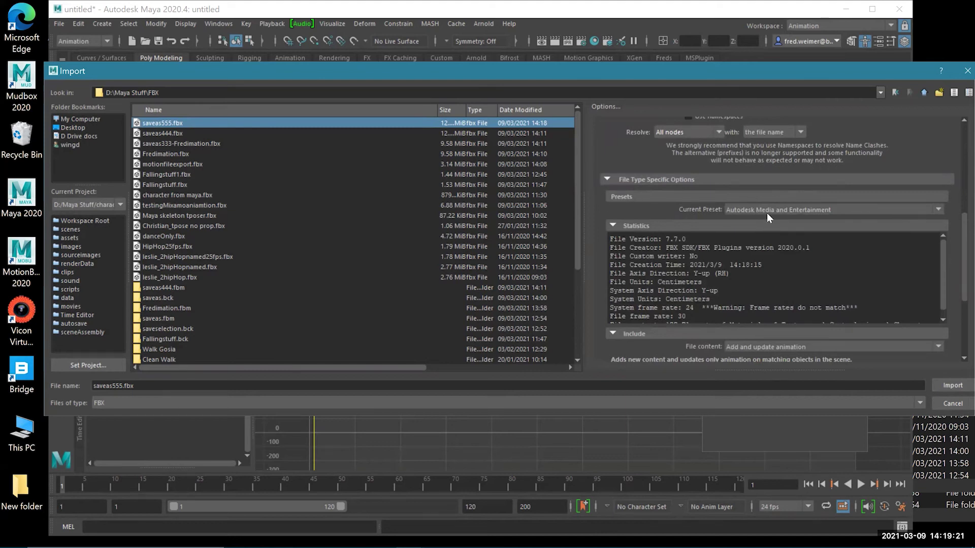
{"action": "scroll", "coordinate": [698, 202], "scroll_direction": "down", "scroll_amount": 4}
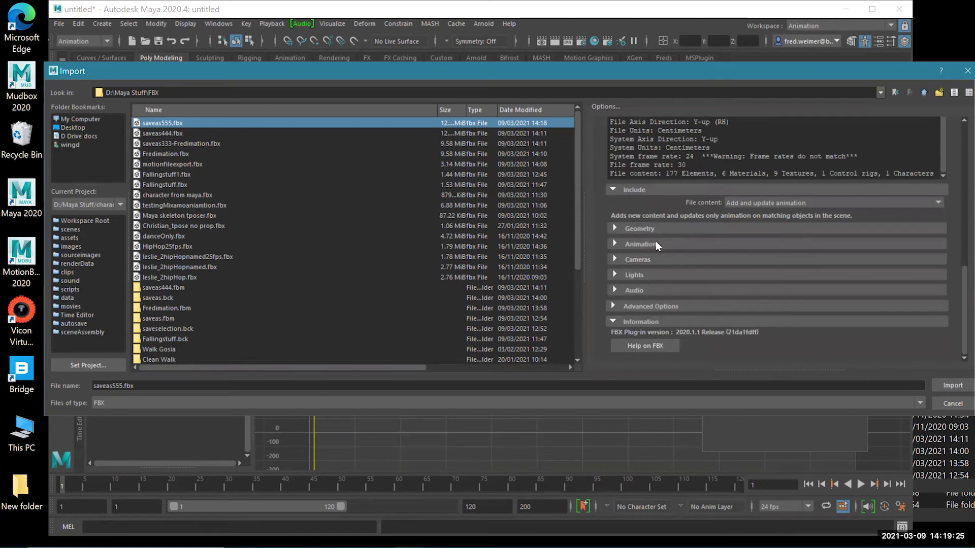
- Set the import preset to Autodesk MotionBuilder
{"action": "scroll", "coordinate": [661, 238], "scroll_direction": "up", "scroll_amount": 1}
{"action": "scroll", "coordinate": [669, 233], "scroll_direction": "up", "scroll_amount": 3}
{"action": "left_click", "coordinate": [775, 202]}
{"action": "left_click", "coordinate": [766, 223]}
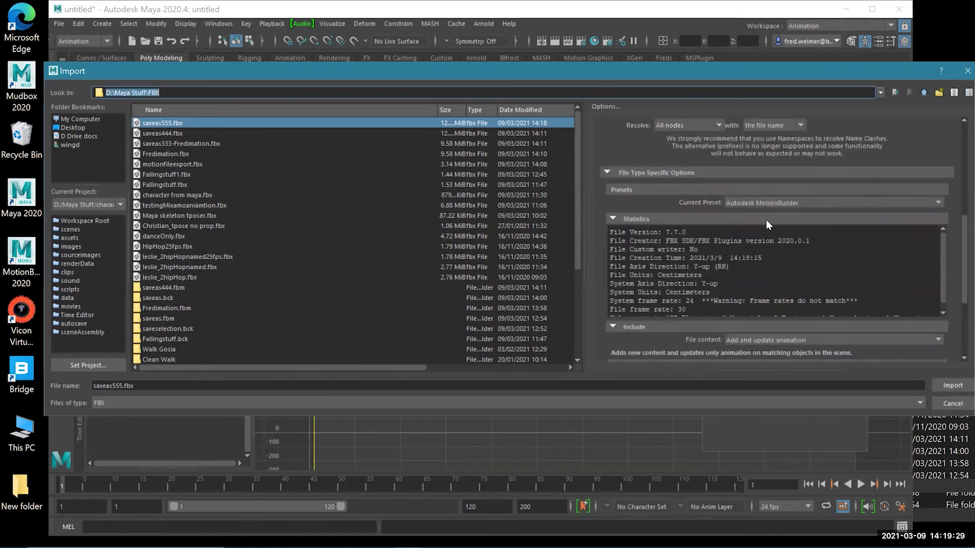
- Set the imported file content to Add and import saveas555.fbx into the scene
{"action": "scroll", "coordinate": [661, 196], "scroll_direction": "down", "scroll_amount": 3}
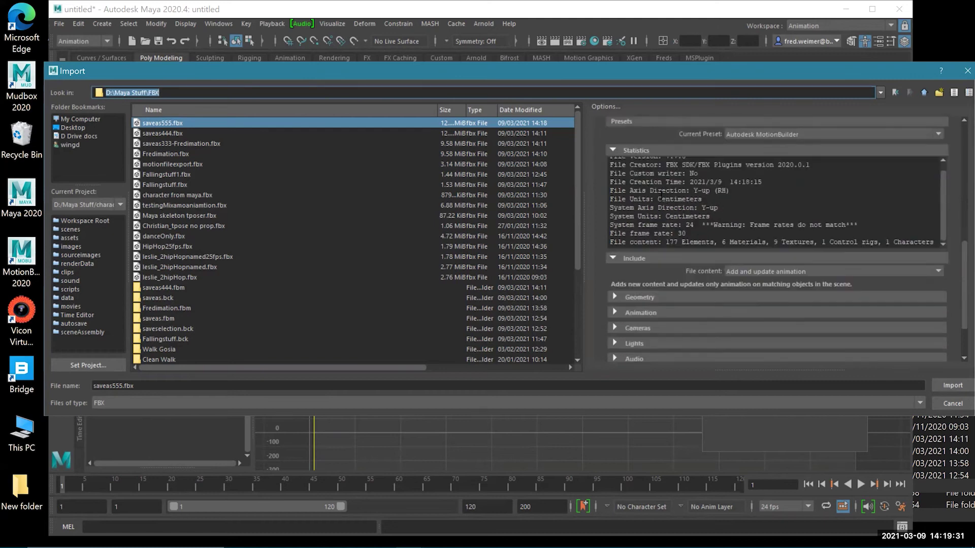
{"action": "left_click", "coordinate": [770, 269]}
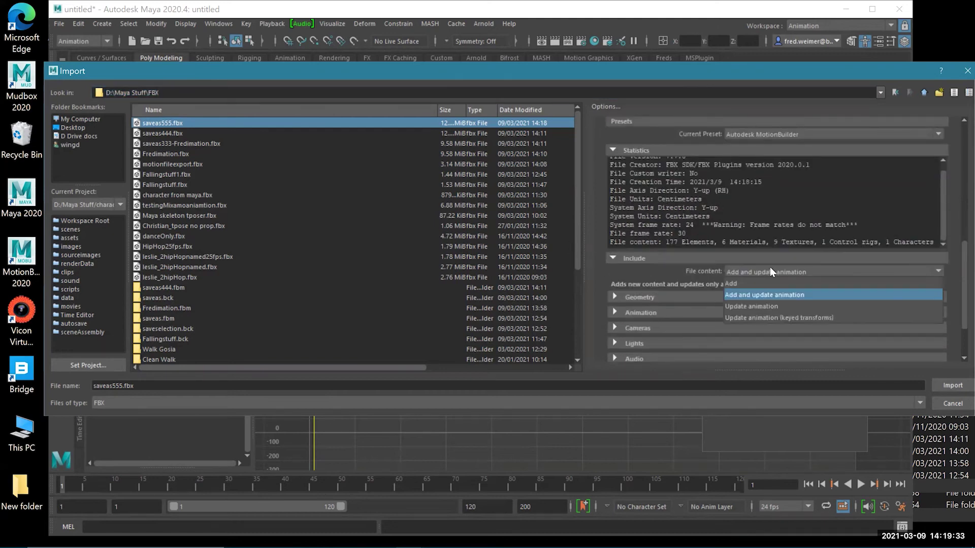
{"action": "left_click", "coordinate": [742, 284]}
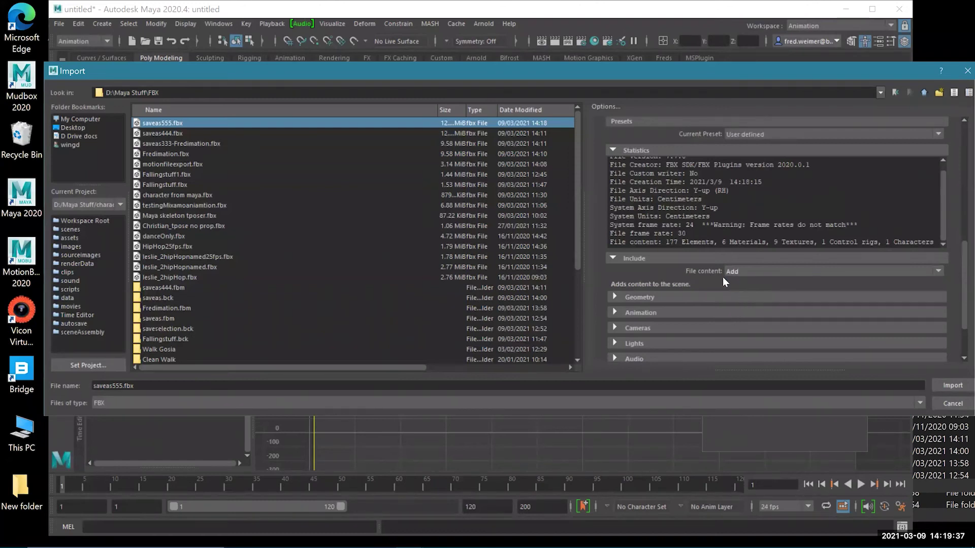
{"action": "left_click", "coordinate": [953, 386]}
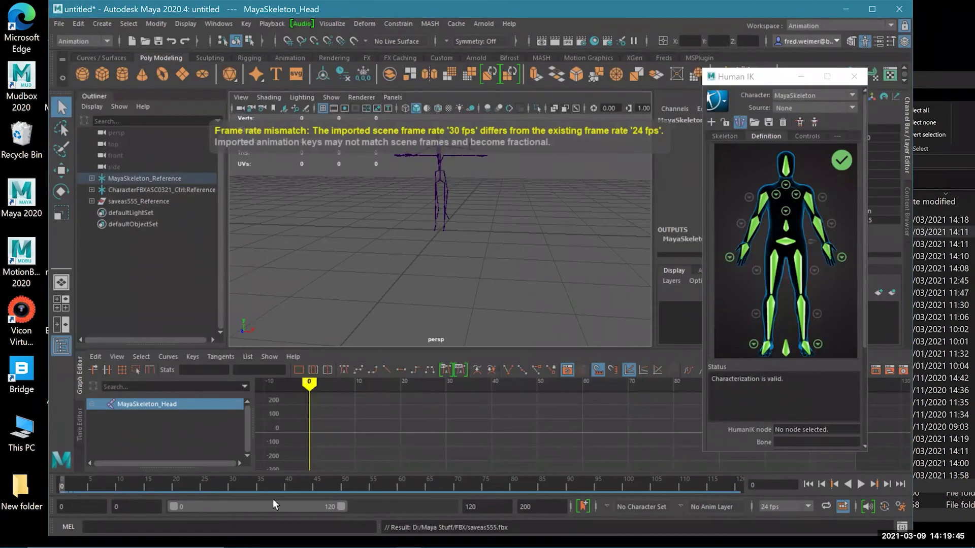
- Scrub the animation to frame 90 and inspect the imported saveas555_FredIMation character's HumanIK definition, including its right arm bone
{"action": "mouse_move", "coordinate": [309, 385]}
{"action": "left_mouse_down"}
{"action": "mouse_move", "coordinate": [829, 398]}
{"action": "mouse_move", "coordinate": [378, 386]}
{"action": "mouse_move", "coordinate": [573, 365]}
{"action": "mouse_move", "coordinate": [726, 382]}
{"action": "mouse_move", "coordinate": [704, 375]}
{"action": "mouse_move", "coordinate": [718, 381]}
{"action": "left_mouse_up"}
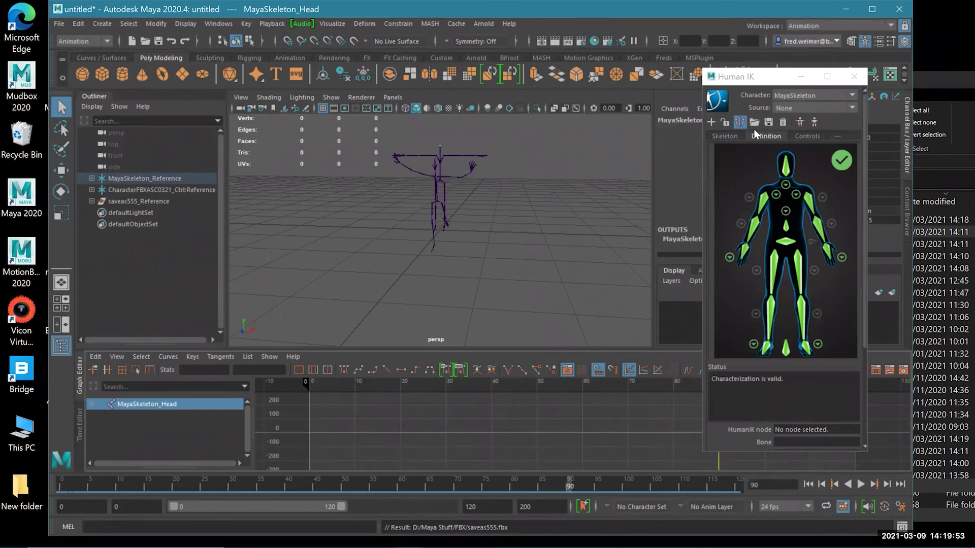
{"action": "left_click", "coordinate": [800, 93]}
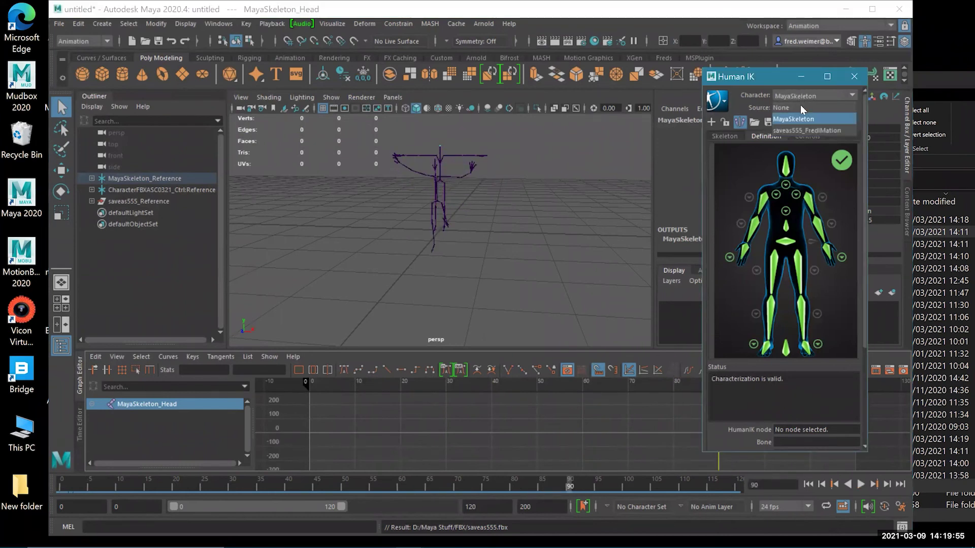
{"action": "left_click", "coordinate": [792, 131]}
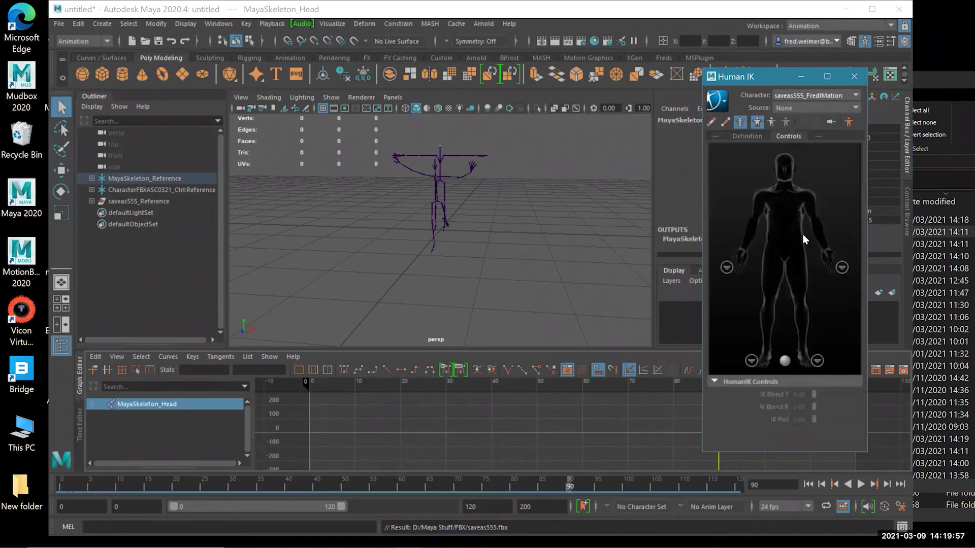
{"action": "left_click", "coordinate": [757, 134]}
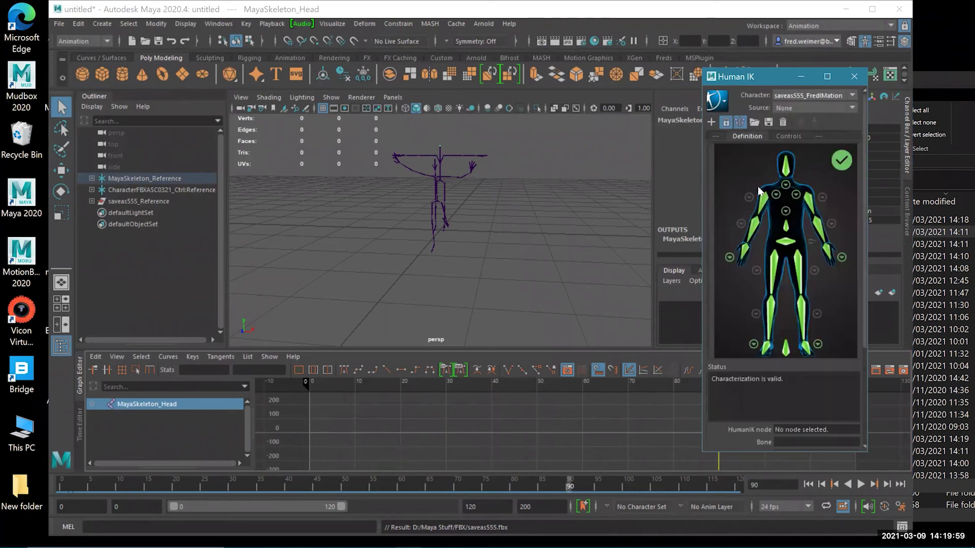
{"action": "left_click", "coordinate": [764, 205]}
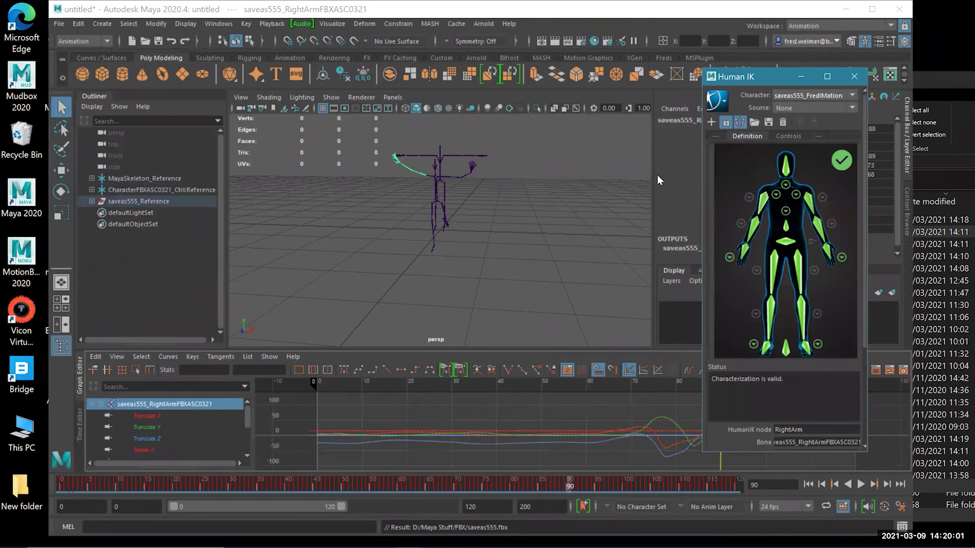
{"action": "left_click", "coordinate": [554, 186]}
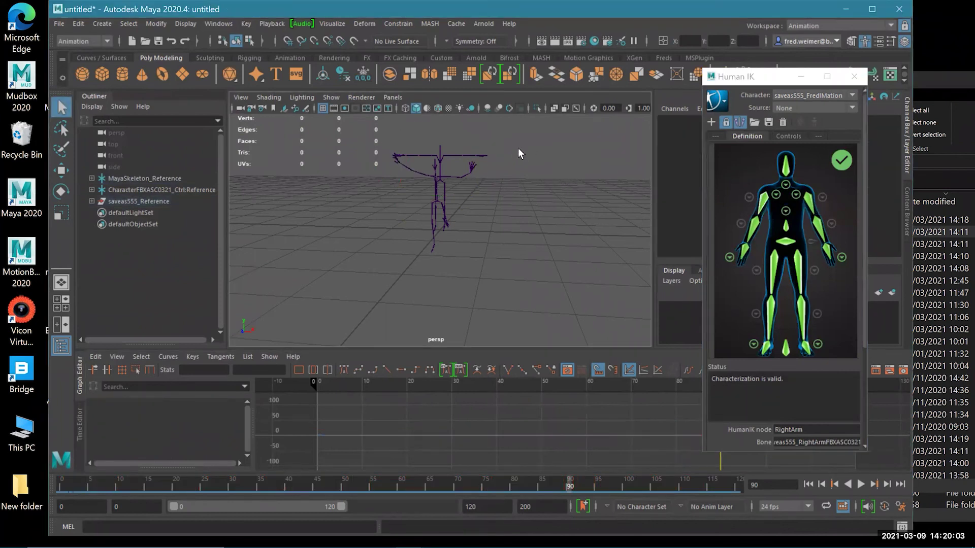
- Select MayaSkeleton_Reference and make MayaSkeleton the current HumanIK character
{"action": "left_click", "coordinate": [161, 181]}
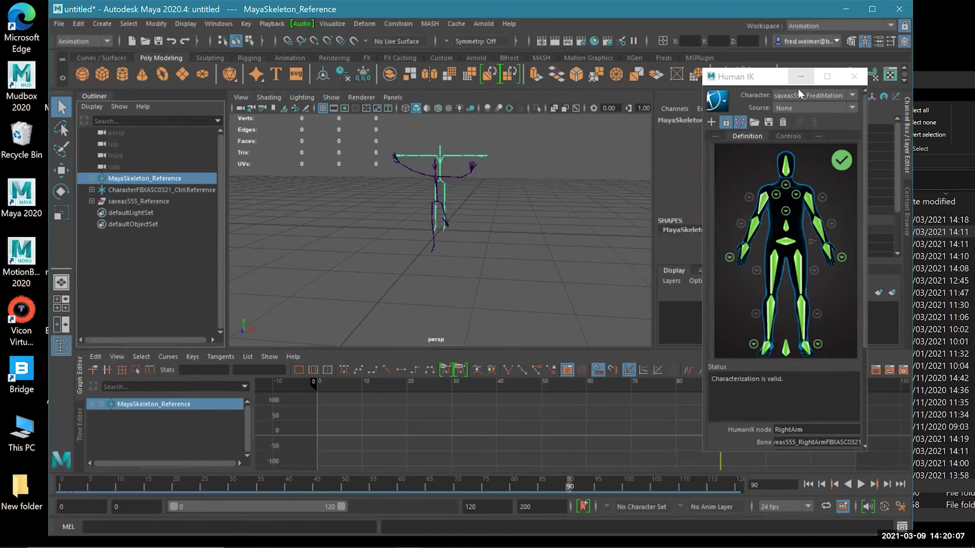
{"action": "left_click", "coordinate": [813, 95]}
{"action": "left_click", "coordinate": [795, 121]}
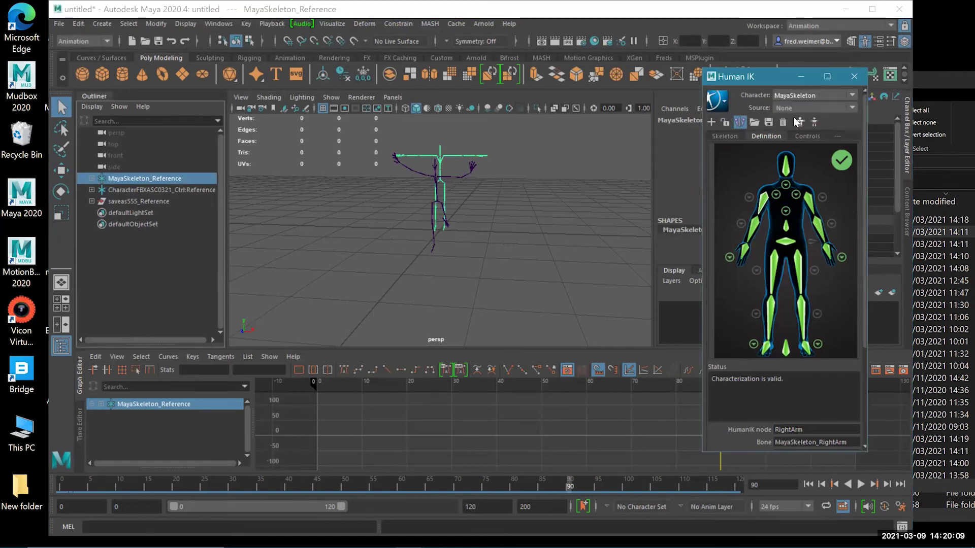
- Select the entire imported saveas555 skeleton in the perspective view and inspect its hips joint attributes
{"action": "left_click_drag", "start_coordinate": [486, 202], "coordinate": [356, 209], "text": "alt"}
{"action": "left_click", "coordinate": [446, 278]}
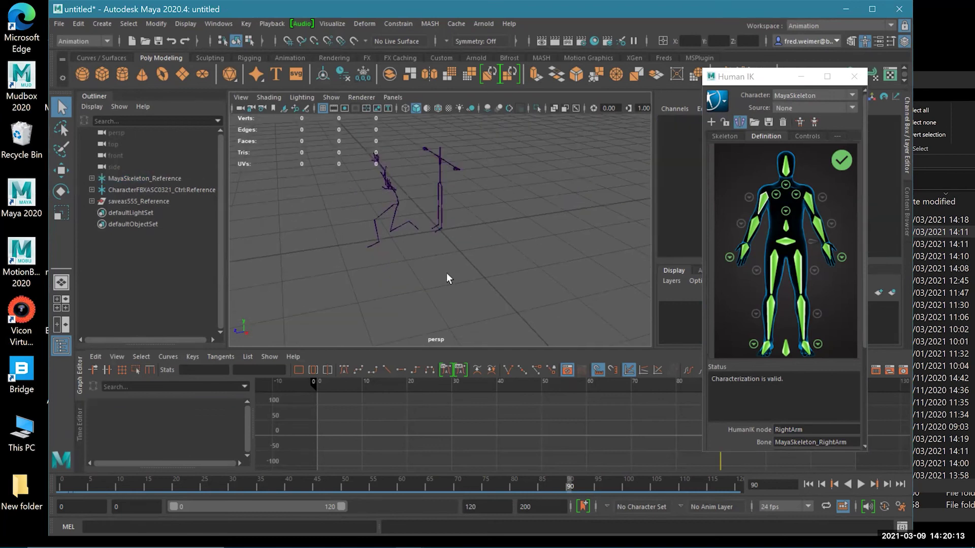
{"action": "left_click_drag", "start_coordinate": [355, 262], "coordinate": [398, 136]}
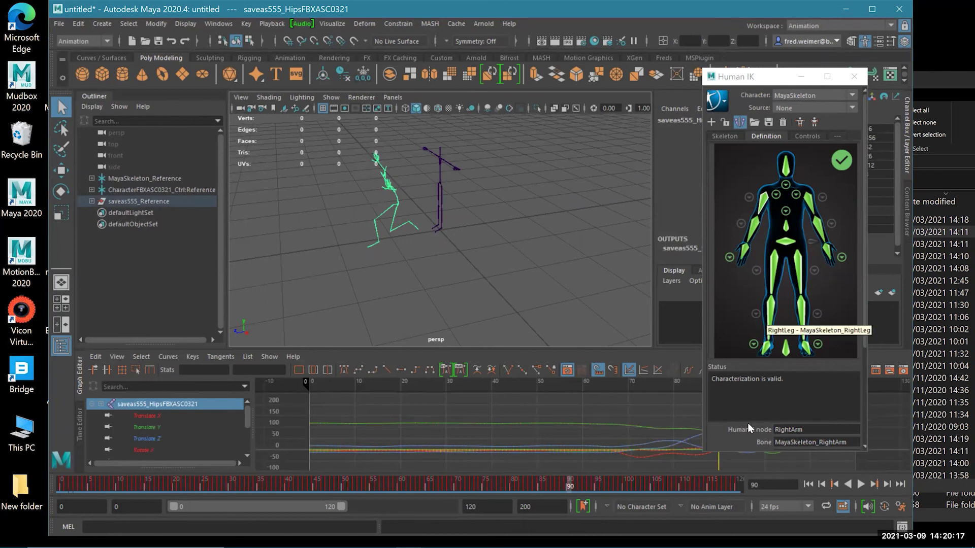
{"action": "key", "text": "ctrl+a"}
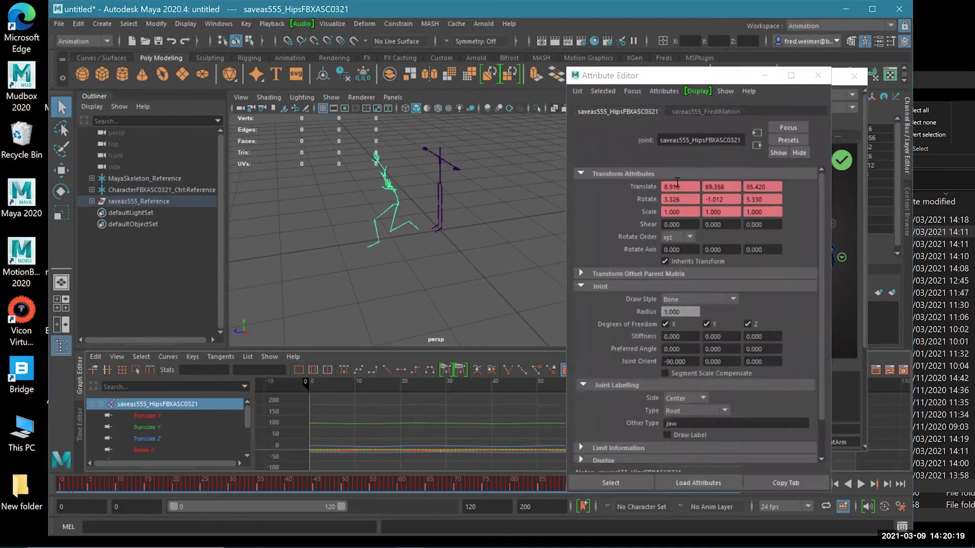
{"action": "scroll", "coordinate": [673, 286], "scroll_direction": "down", "scroll_amount": 2}
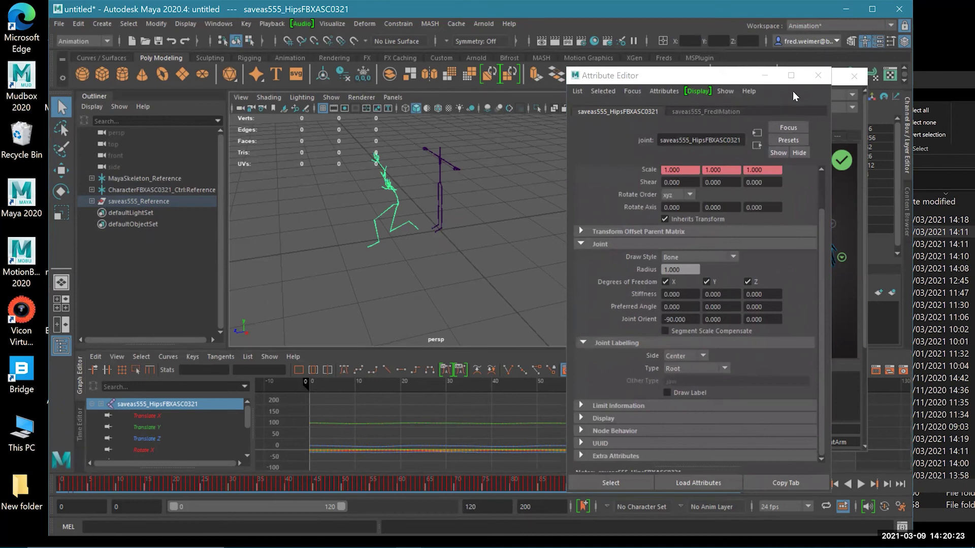
{"action": "left_click", "coordinate": [820, 77]}
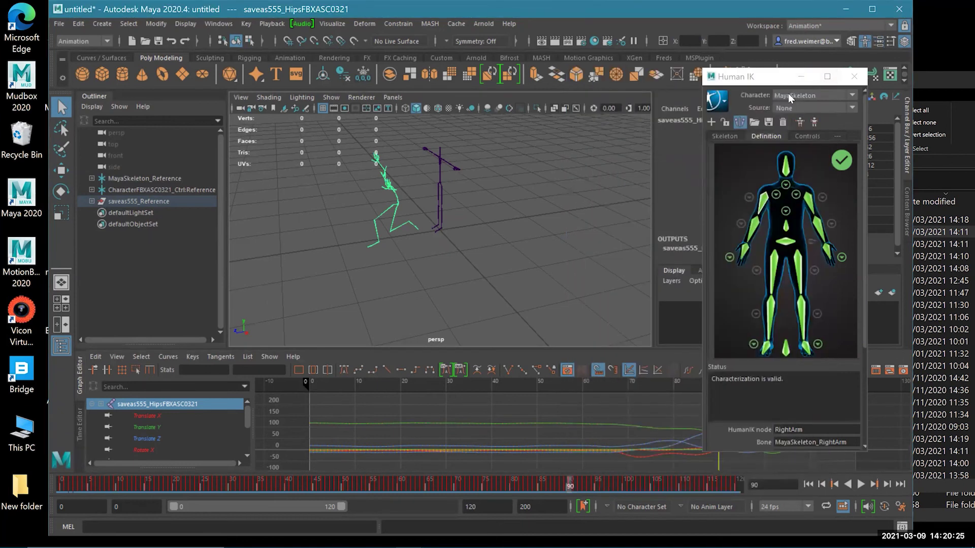
- Create a display layer from the selected saveas555 skeleton and hide that layer
{"action": "left_click", "coordinate": [768, 77]}
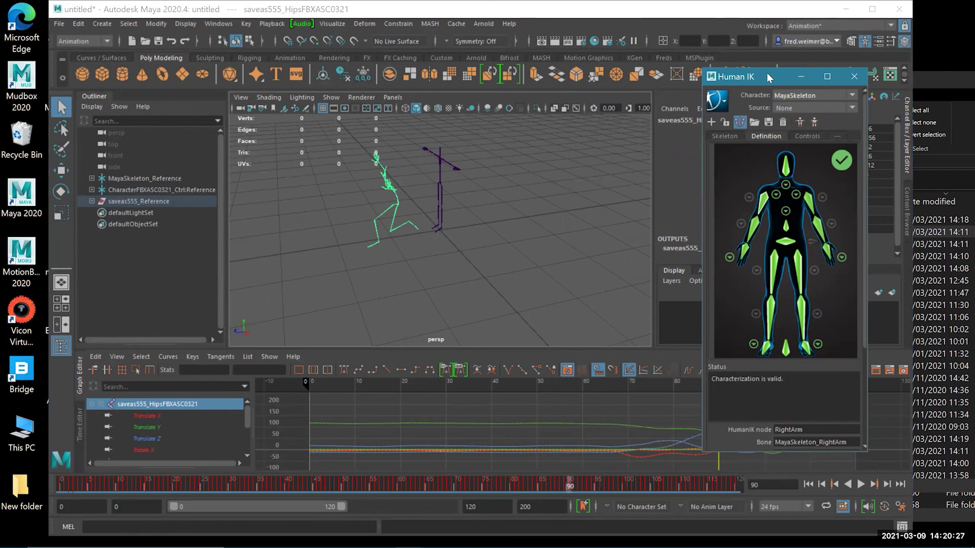
{"action": "left_click_drag", "start_coordinate": [766, 73], "coordinate": [577, 120]}
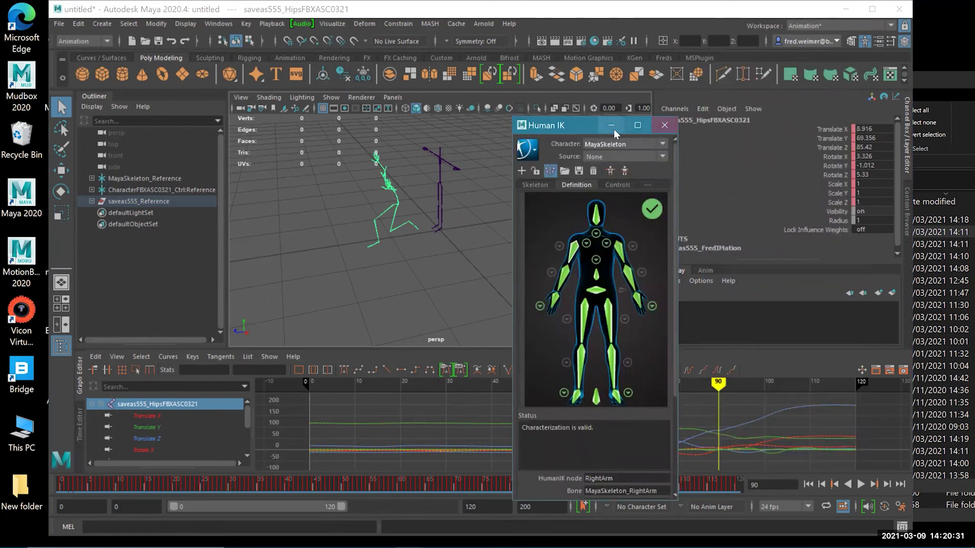
{"action": "left_click_drag", "start_coordinate": [575, 120], "coordinate": [341, 117]}
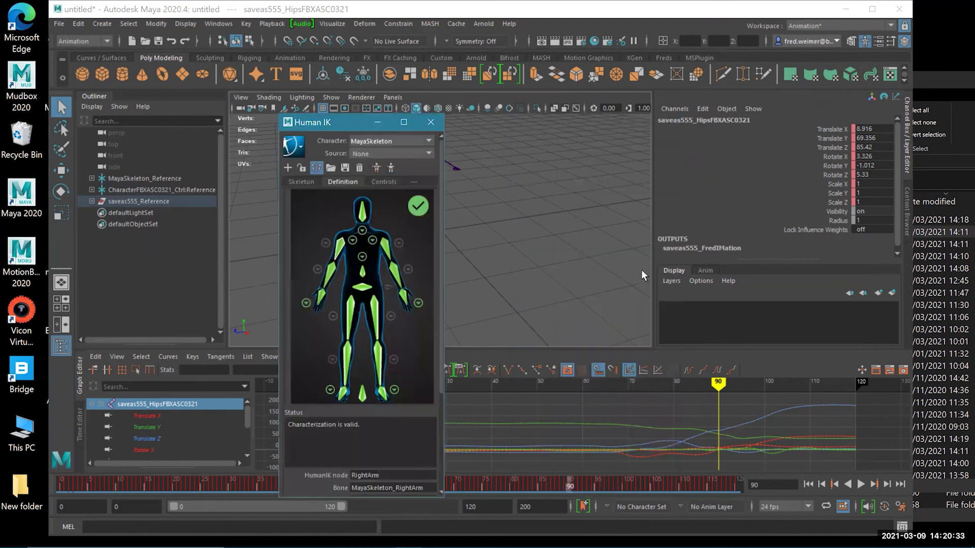
{"action": "left_click", "coordinate": [673, 281]}
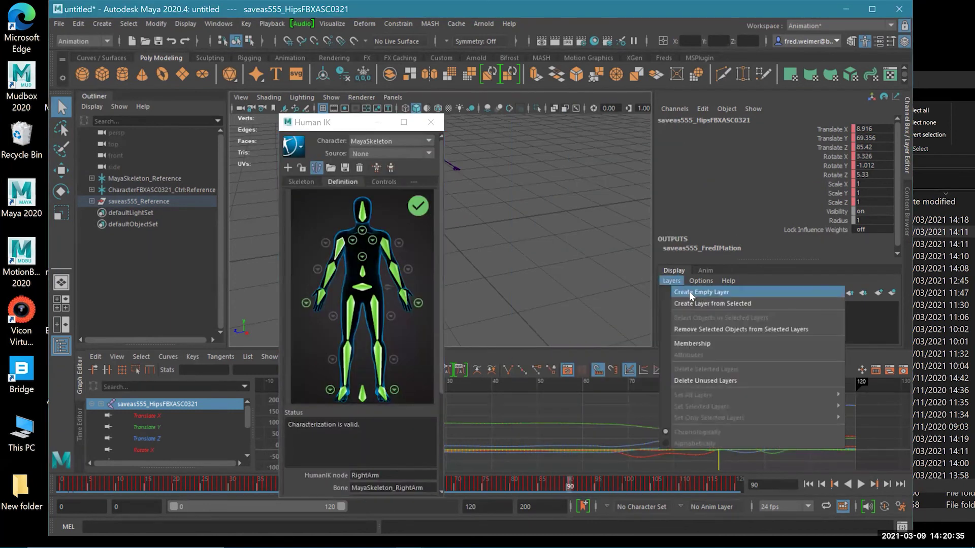
{"action": "left_click", "coordinate": [694, 304]}
{"action": "left_click", "coordinate": [666, 308]}
- Put MayaSkeleton into its Stance source pose and switch its HumanIK source to saveas555_FredIMation
{"action": "left_click", "coordinate": [395, 128]}
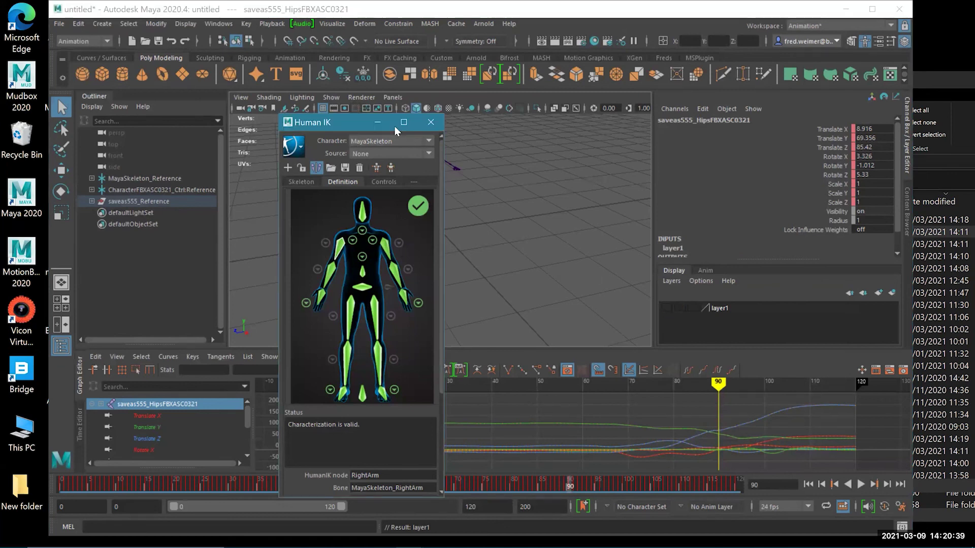
{"action": "left_click_drag", "start_coordinate": [394, 126], "coordinate": [705, 138]}
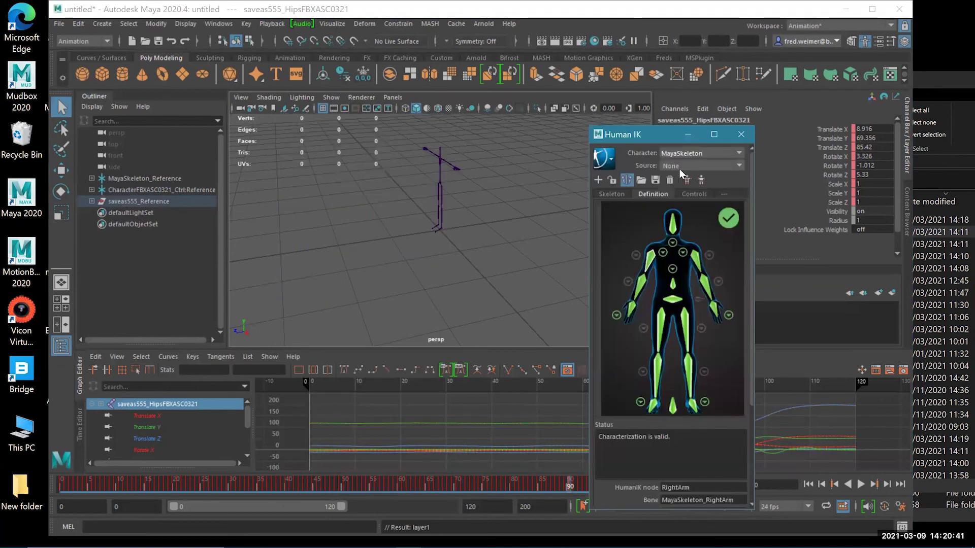
{"action": "left_click", "coordinate": [681, 164]}
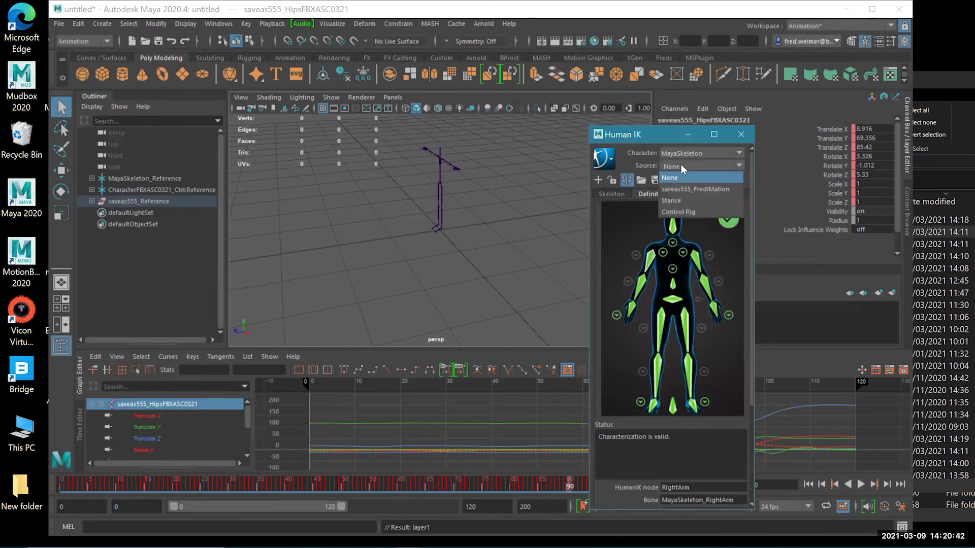
{"action": "left_click", "coordinate": [679, 199]}
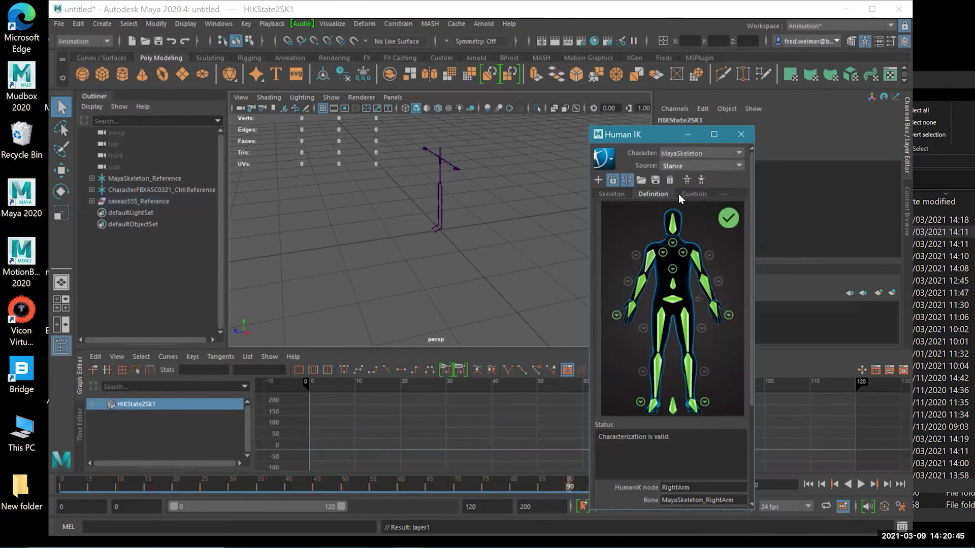
{"action": "left_click", "coordinate": [673, 165]}
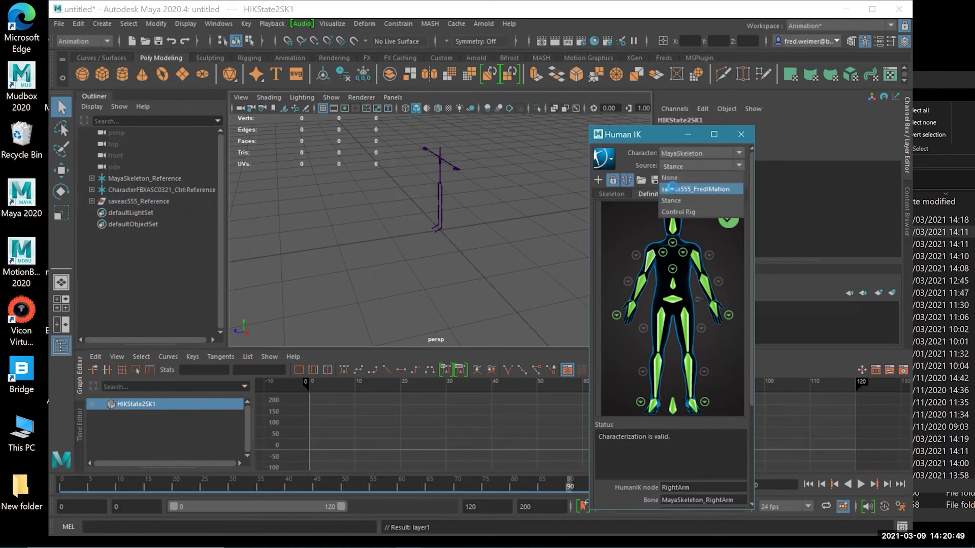
{"action": "left_click", "coordinate": [673, 176]}
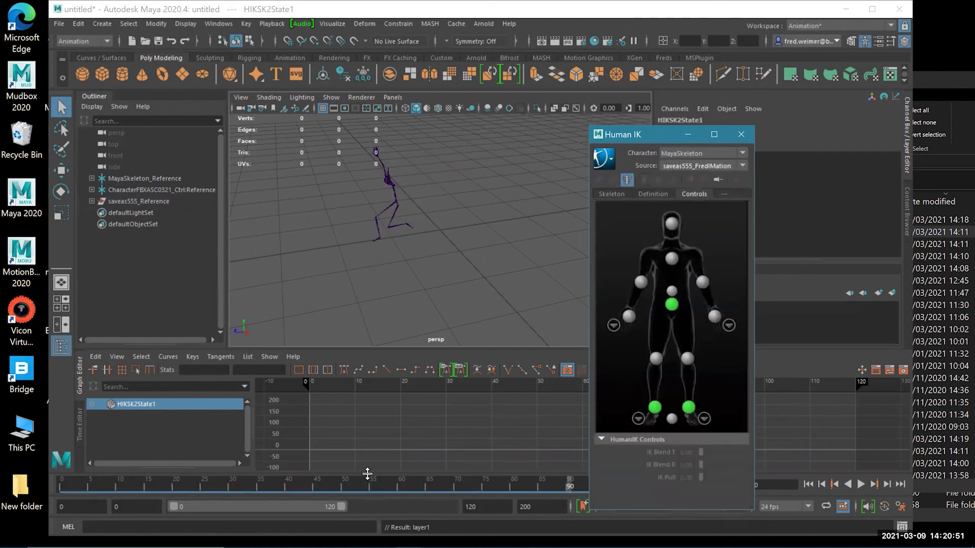
- Play back the timeline to check the saveas555 animation retargeted onto MayaSkeleton
{"action": "left_click", "coordinate": [93, 480]}
{"action": "key", "text": "alt+v"}
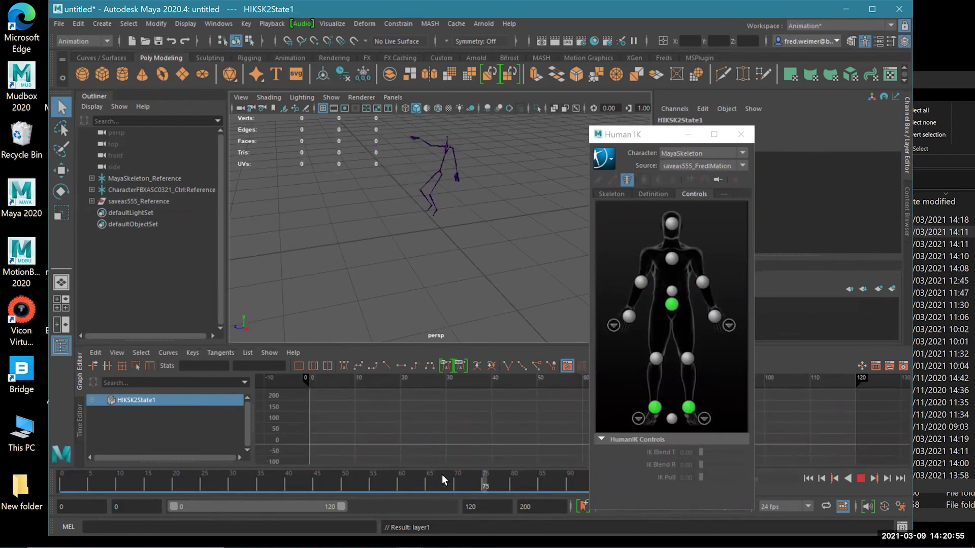
{"action": "key", "text": "alt+v"}
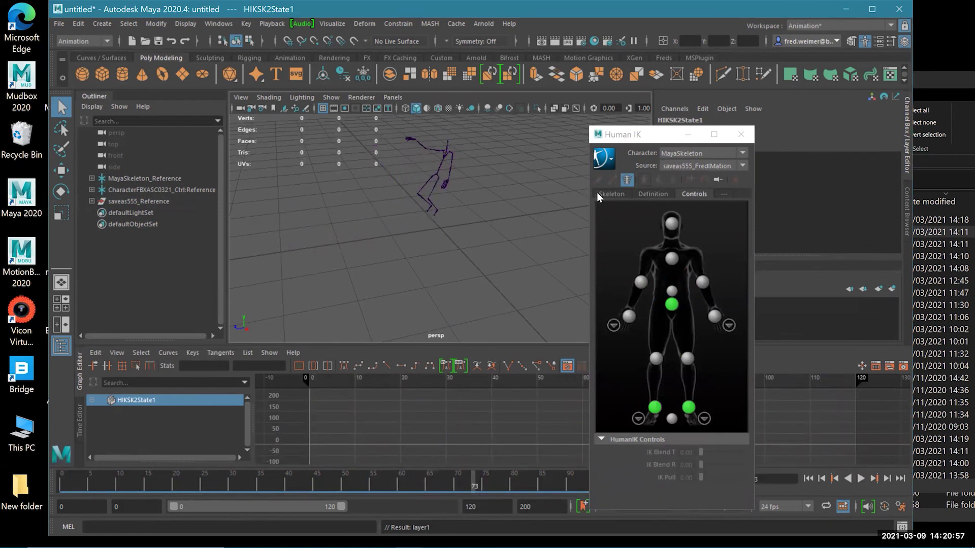
- Bake the retargeted animation to the MayaSkeleton skeleton and play it back to check the result
{"action": "left_click", "coordinate": [606, 158]}
{"action": "mouse_move", "coordinate": [644, 225]}
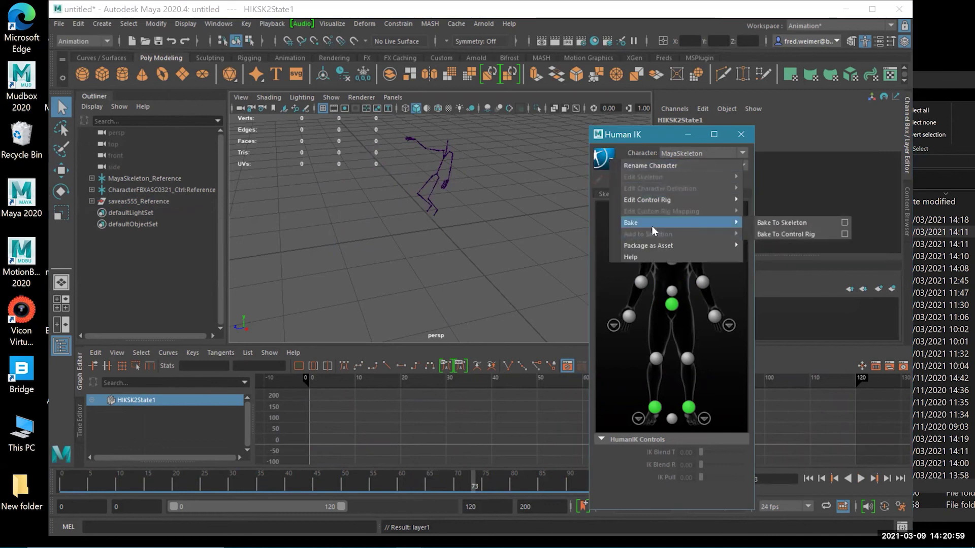
{"action": "left_click", "coordinate": [782, 234]}
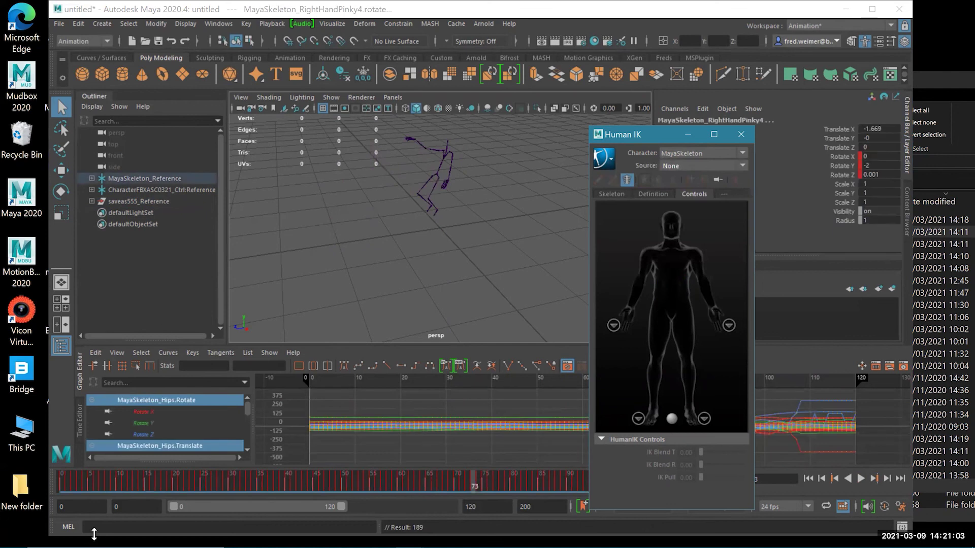
{"action": "left_click", "coordinate": [250, 484]}
{"action": "key", "text": "alt+v"}
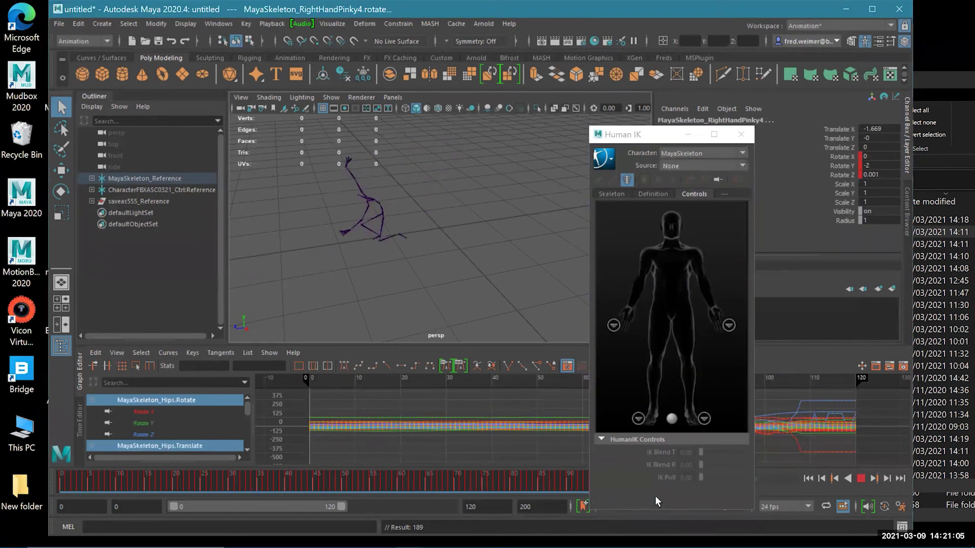
{"action": "key", "text": "alt+v"}
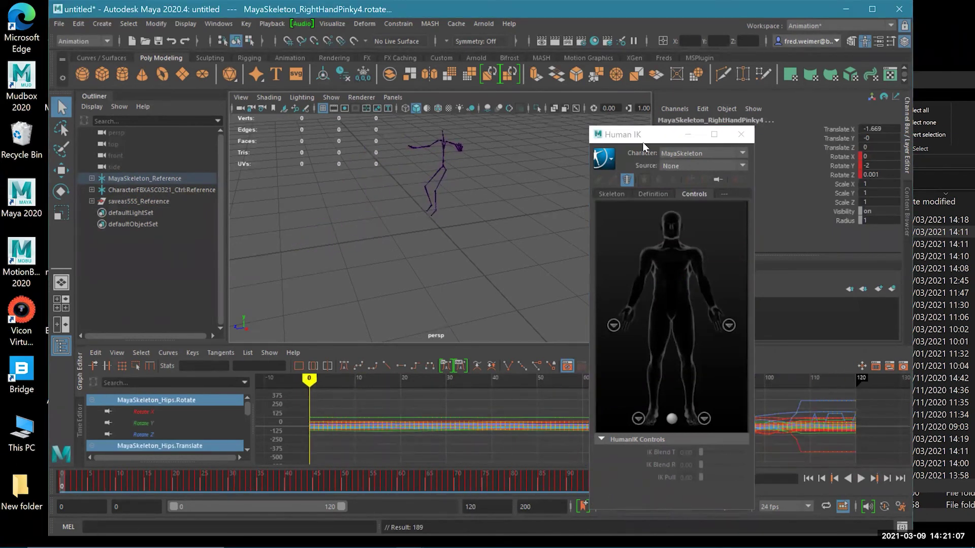
- Bake the MayaSkeleton animation to its HumanIK control rig
{"action": "left_click", "coordinate": [614, 155]}
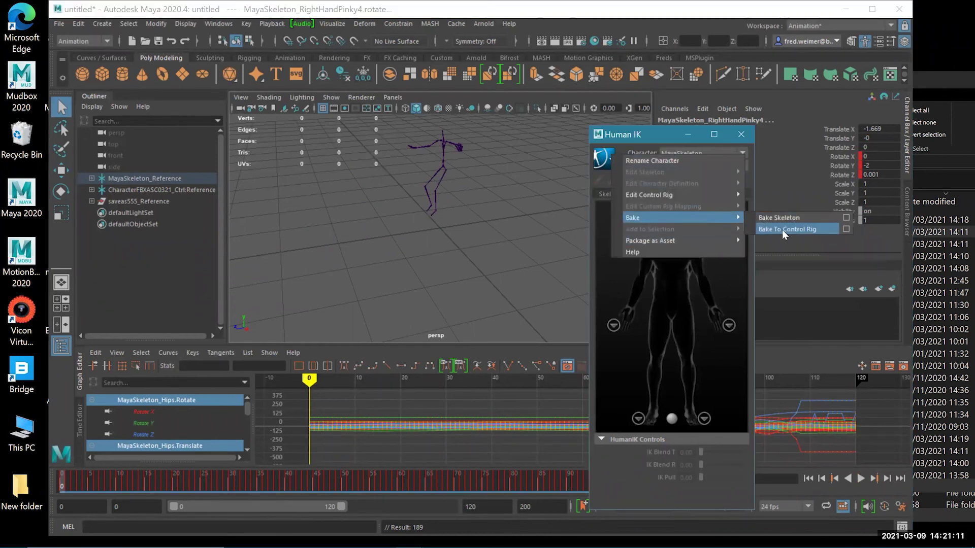
{"action": "left_click", "coordinate": [782, 229]}
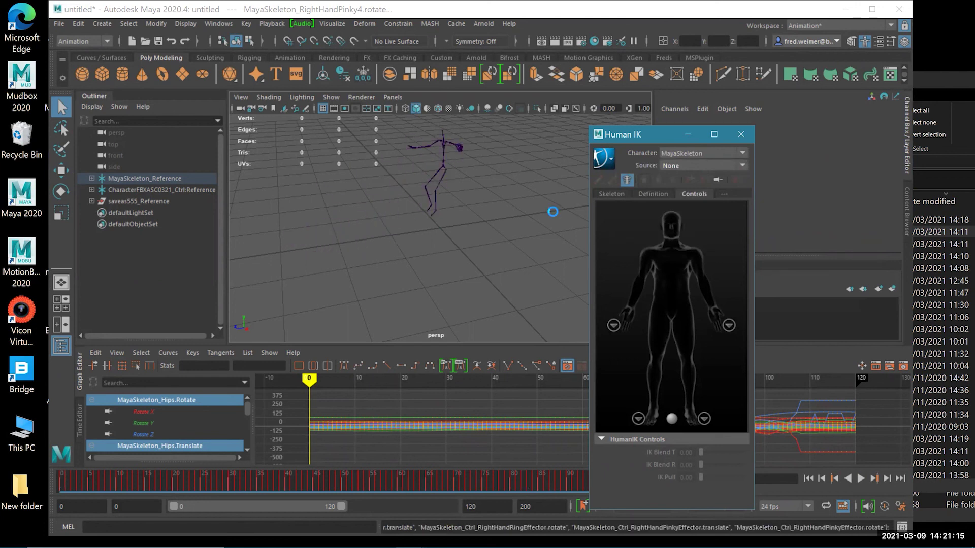
{"action": "scroll", "coordinate": [456, 212], "scroll_direction": "up", "scroll_amount": 5}
{"action": "middle_click_drag", "start_coordinate": [456, 219], "coordinate": [424, 333], "text": "alt"}
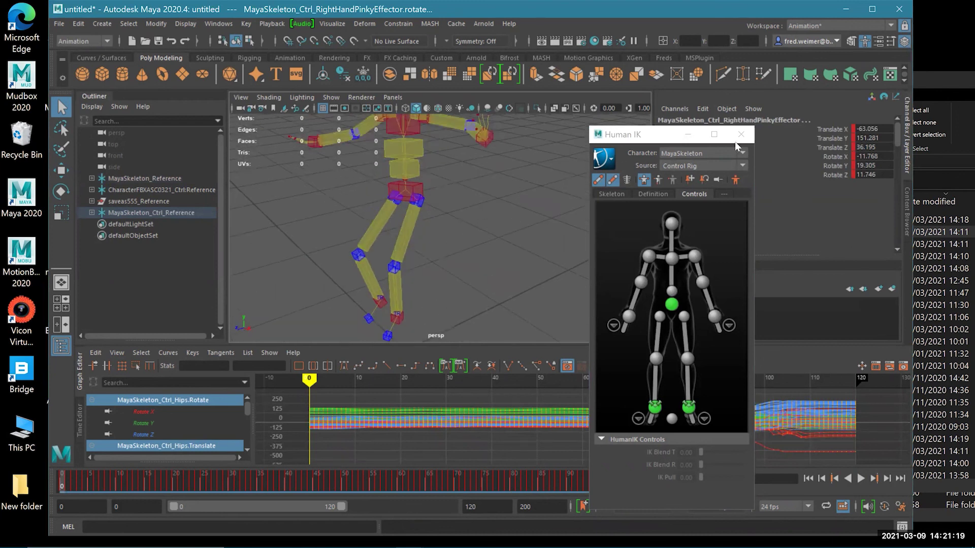
- Select the left wrist effector to examine its animation curves and play back the control rig animation
{"action": "left_click", "coordinate": [714, 316]}
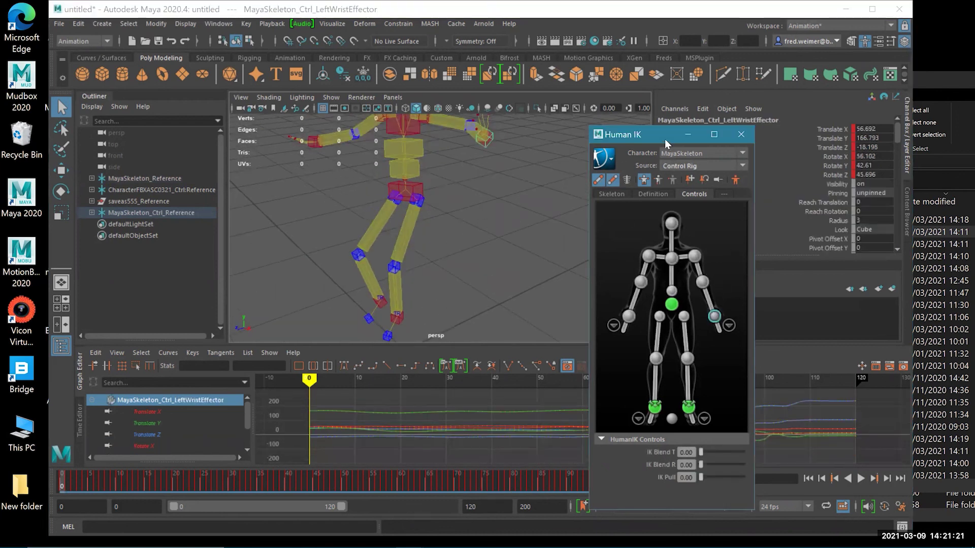
{"action": "left_click_drag", "start_coordinate": [657, 132], "coordinate": [180, 116]}
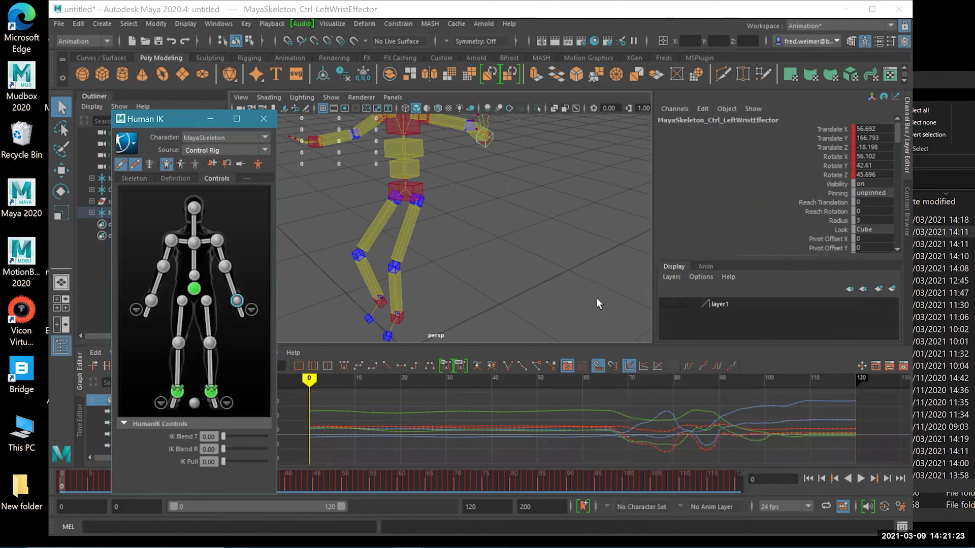
{"action": "scroll", "coordinate": [536, 212], "scroll_direction": "down", "scroll_amount": 3}
{"action": "mouse_move", "coordinate": [529, 210]}
{"action": "left_mouse_down", "text": "alt"}
{"action": "mouse_move", "coordinate": [487, 234]}
{"action": "mouse_move", "coordinate": [546, 181]}
{"action": "mouse_move", "coordinate": [542, 218]}
{"action": "left_mouse_up", "text": "alt"}
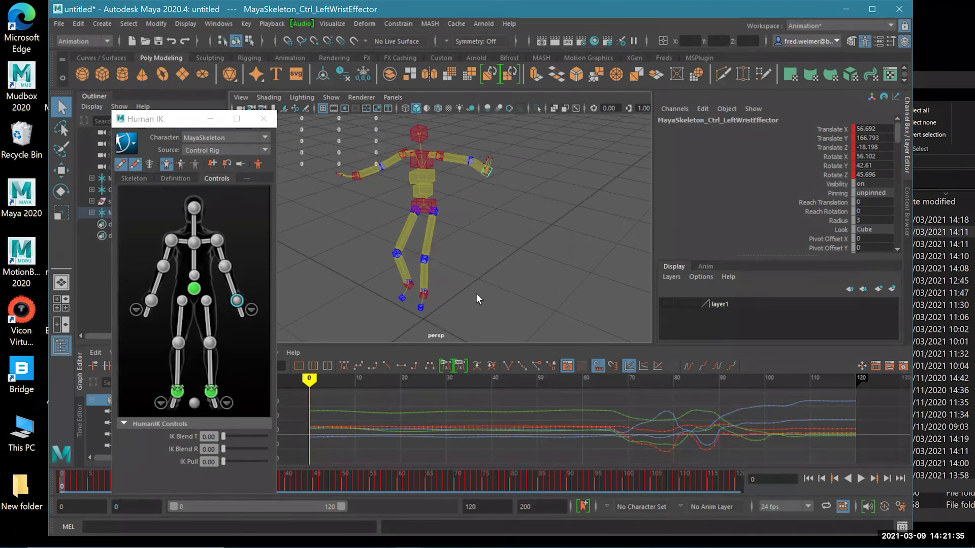
{"action": "key", "text": "alt+v"}
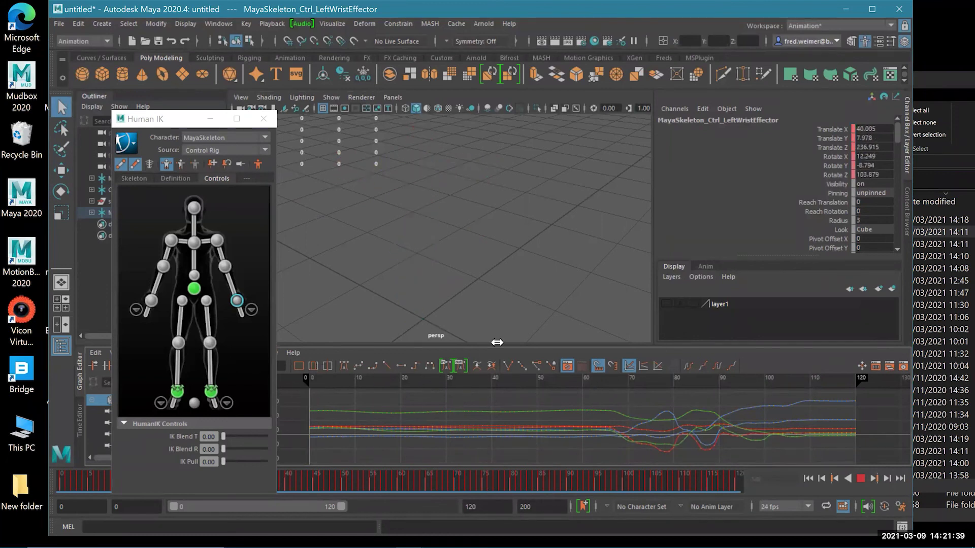
{"action": "key", "text": "alt+v"}
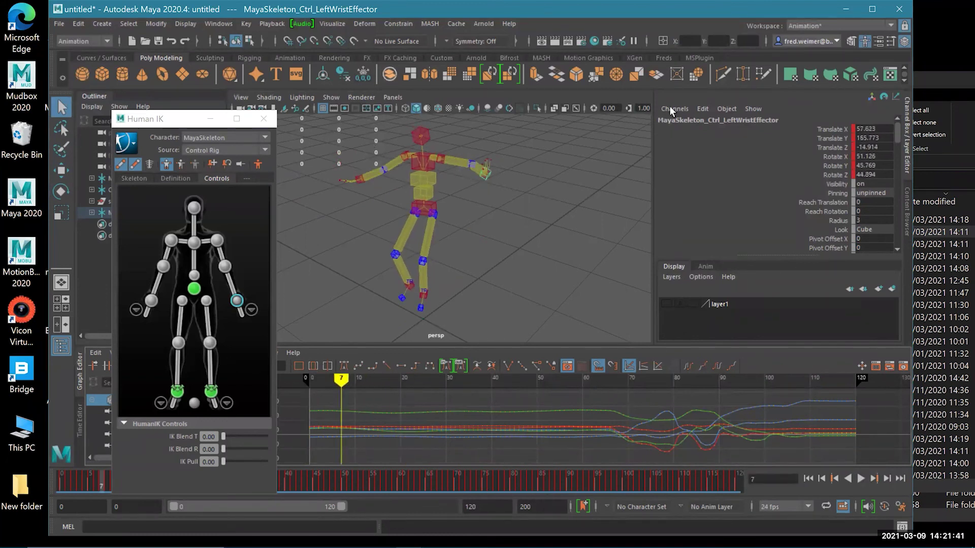